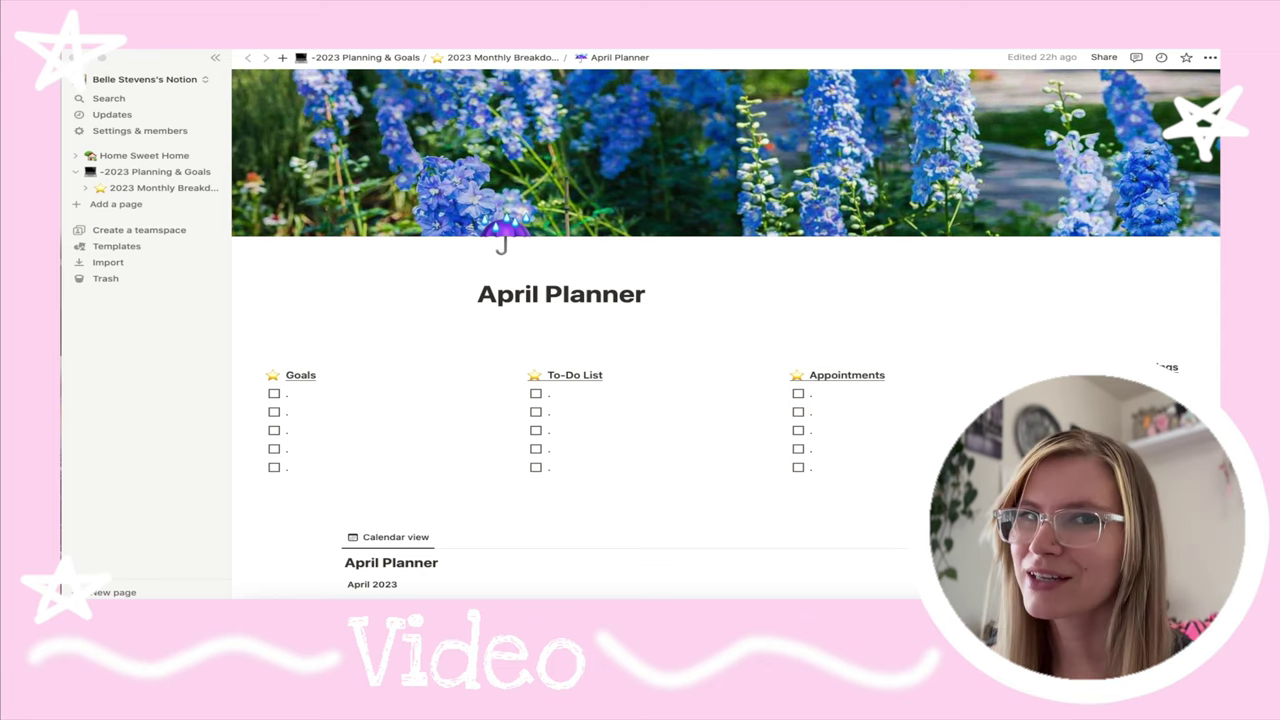
# - Enter 'Do well in the internship', 'Bring cats to vet' and 'Get blood work done' as the first Goals, To-Do and Appointments items
pyautogui.click(331, 401)
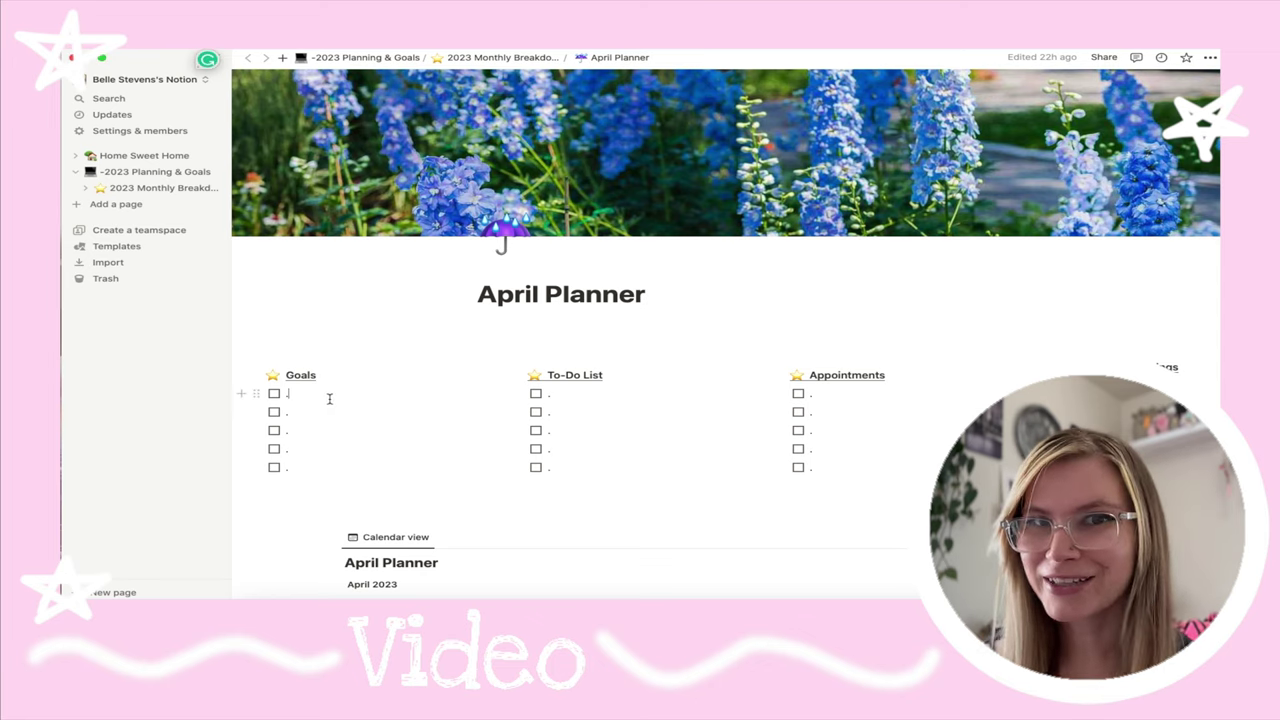
pyautogui.write('Do')
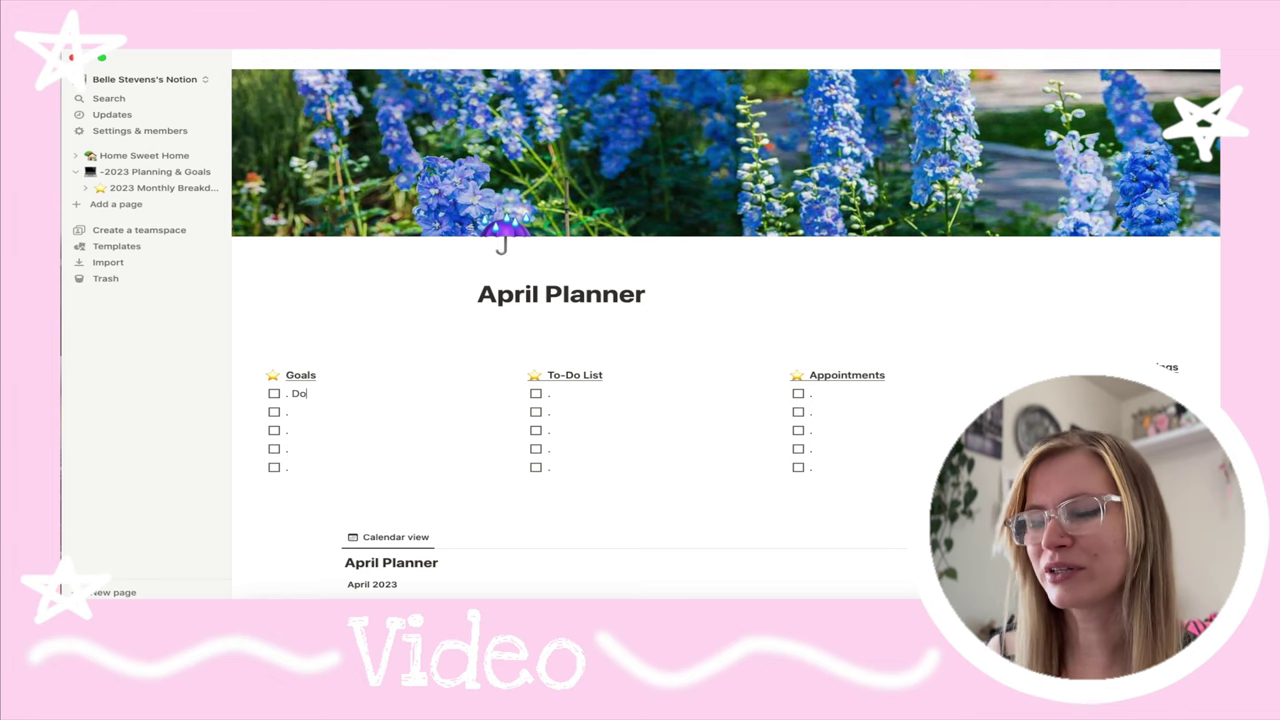
pyautogui.write(' well in ')
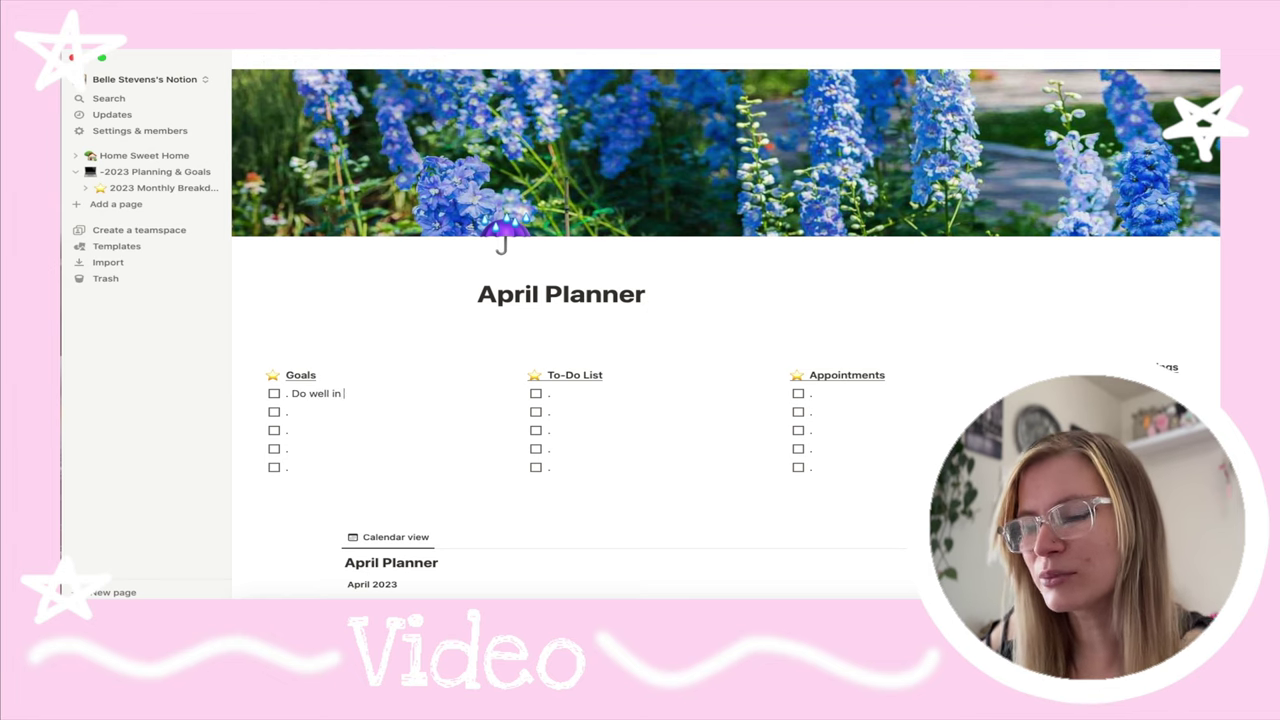
pyautogui.write('internship')
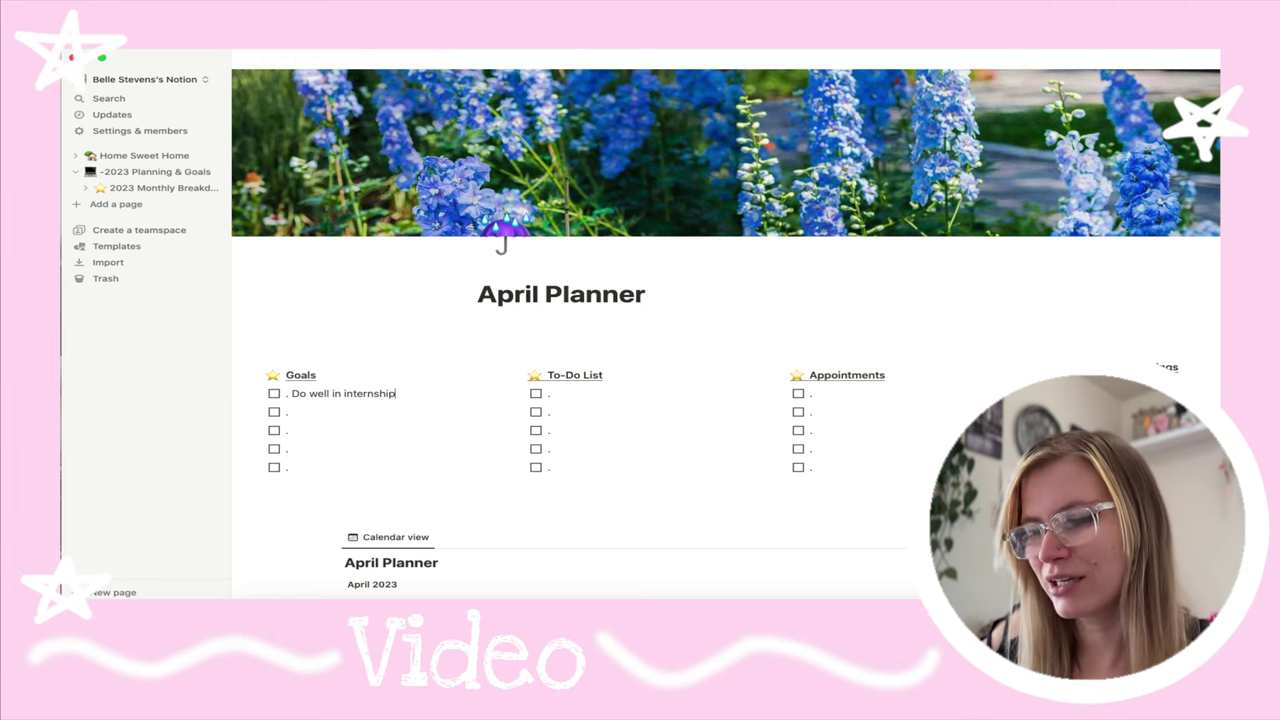
pyautogui.click(561, 400)
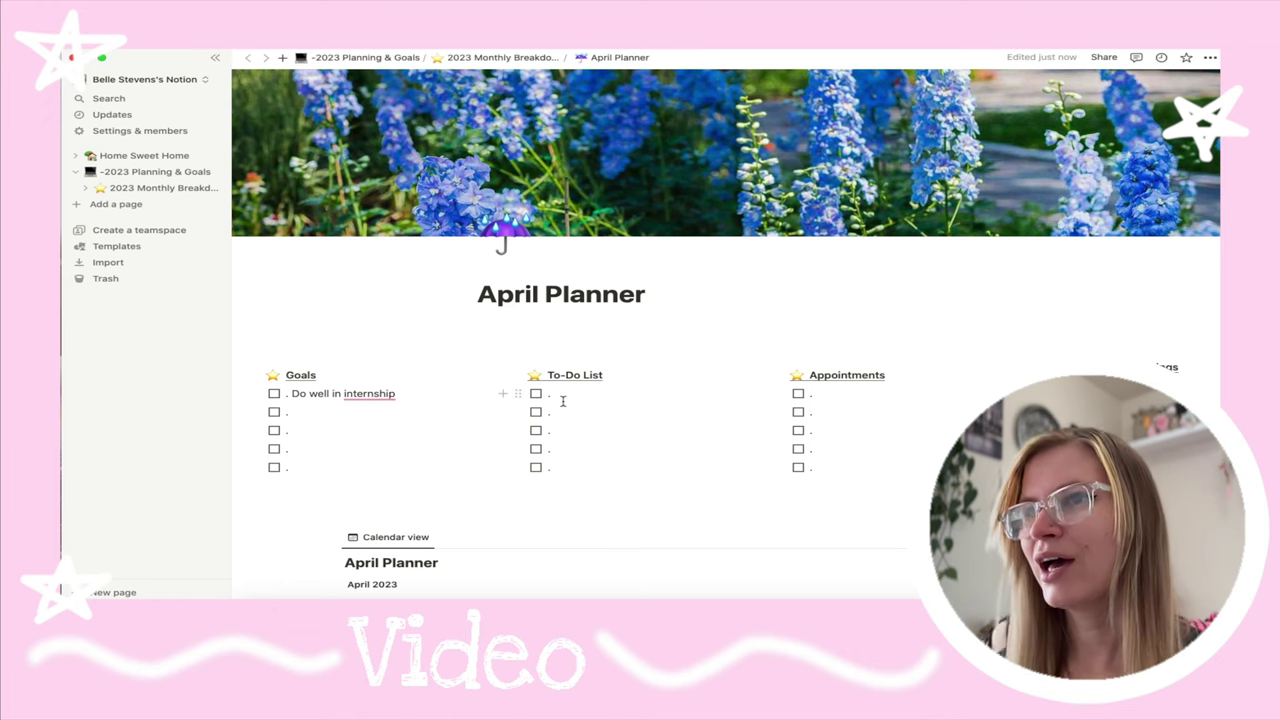
pyautogui.write('Bring cats to vet')
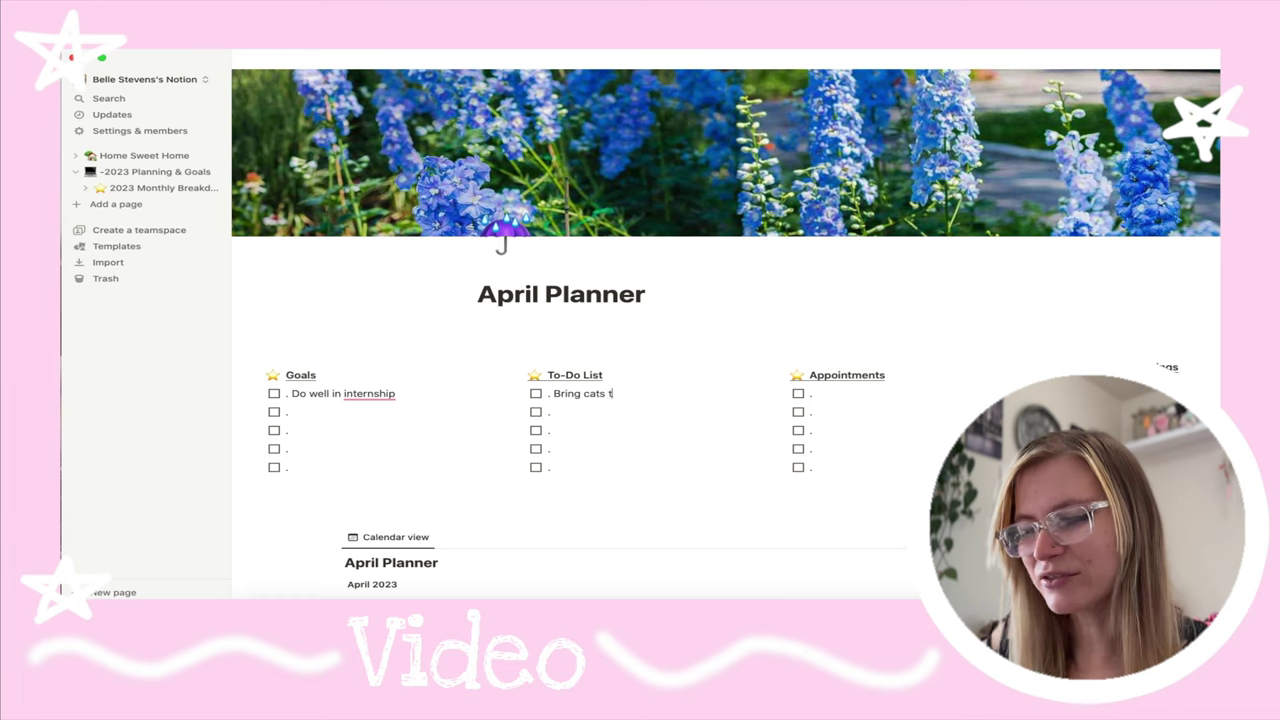
pyautogui.click(857, 397)
pyautogui.write('G')
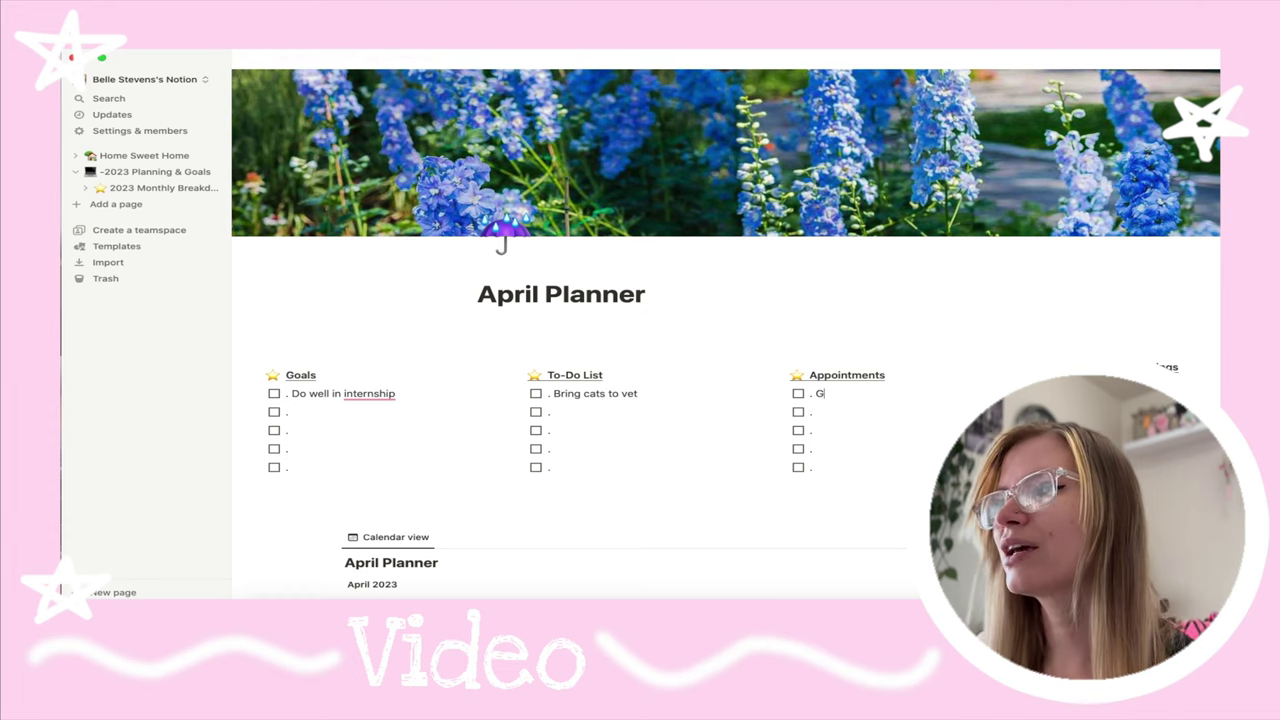
pyautogui.write('et blood work done')
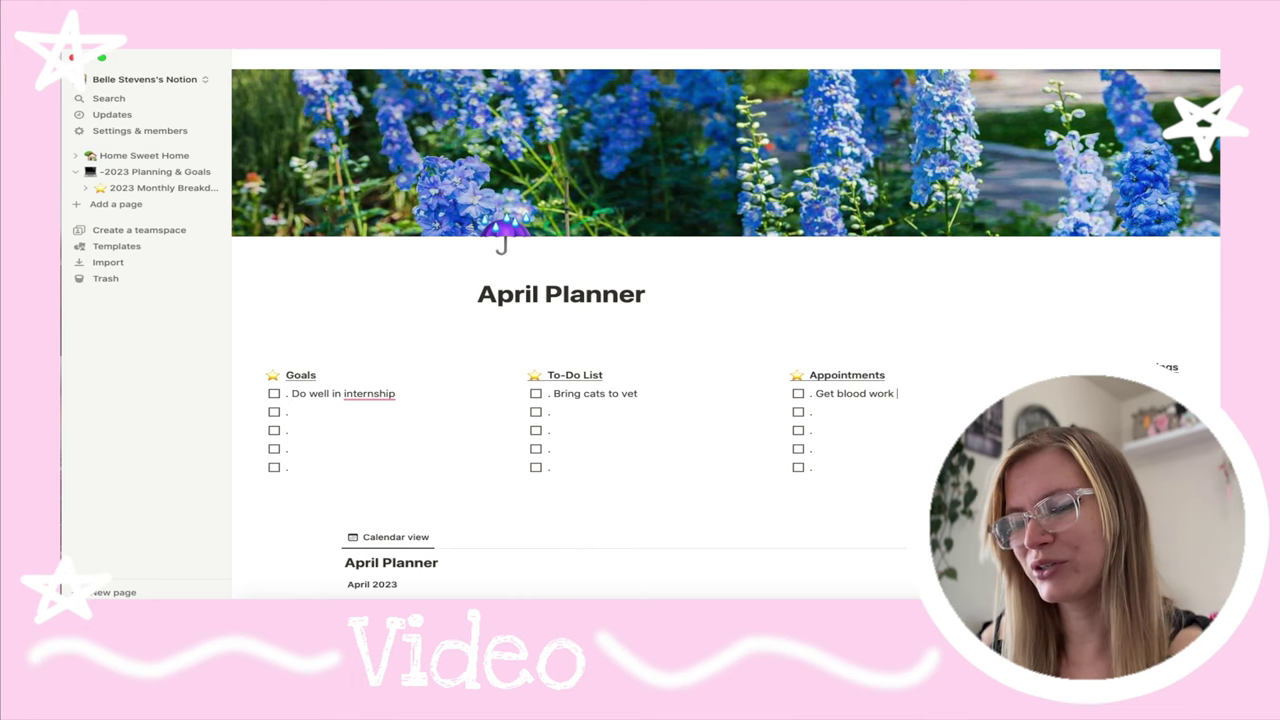
pyautogui.rightClick(385, 400)
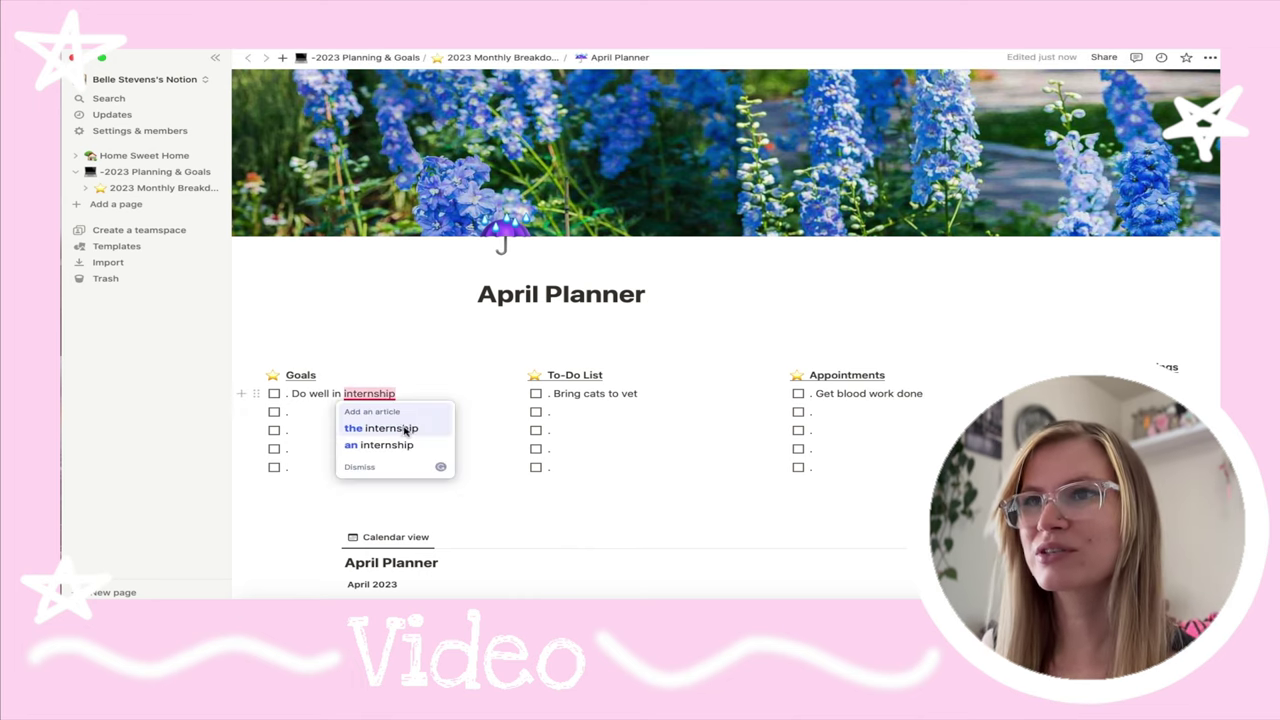
pyautogui.click(406, 431)
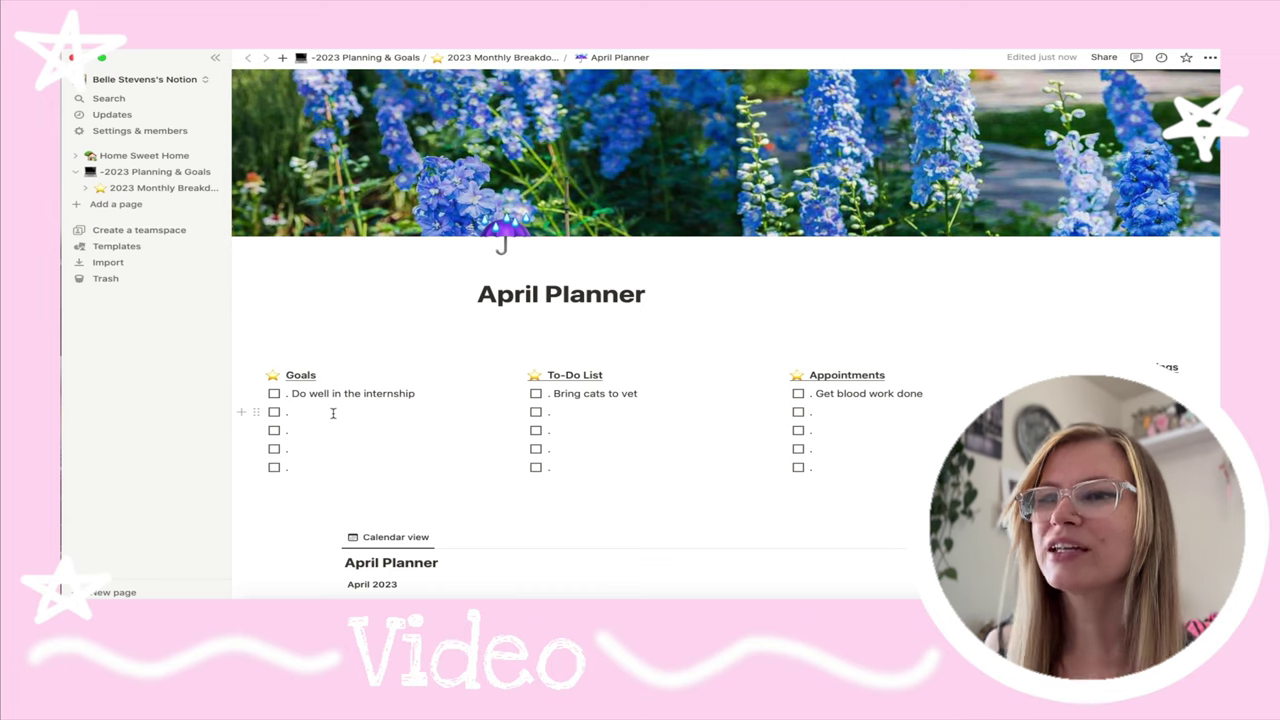
# - Add a 'Lily's vet appointment' entry on April 7 in the April 2023 calendar
pyautogui.scroll(-5, 520, 414)
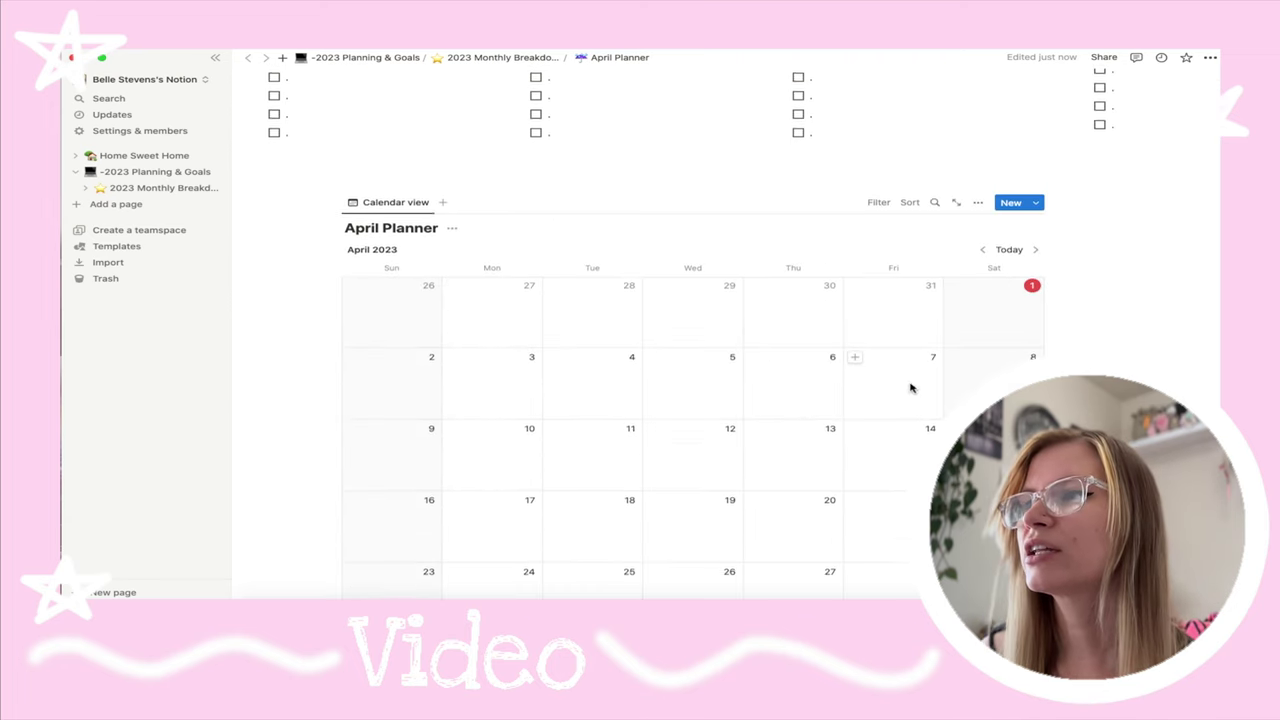
pyautogui.scroll(-2, 909, 386)
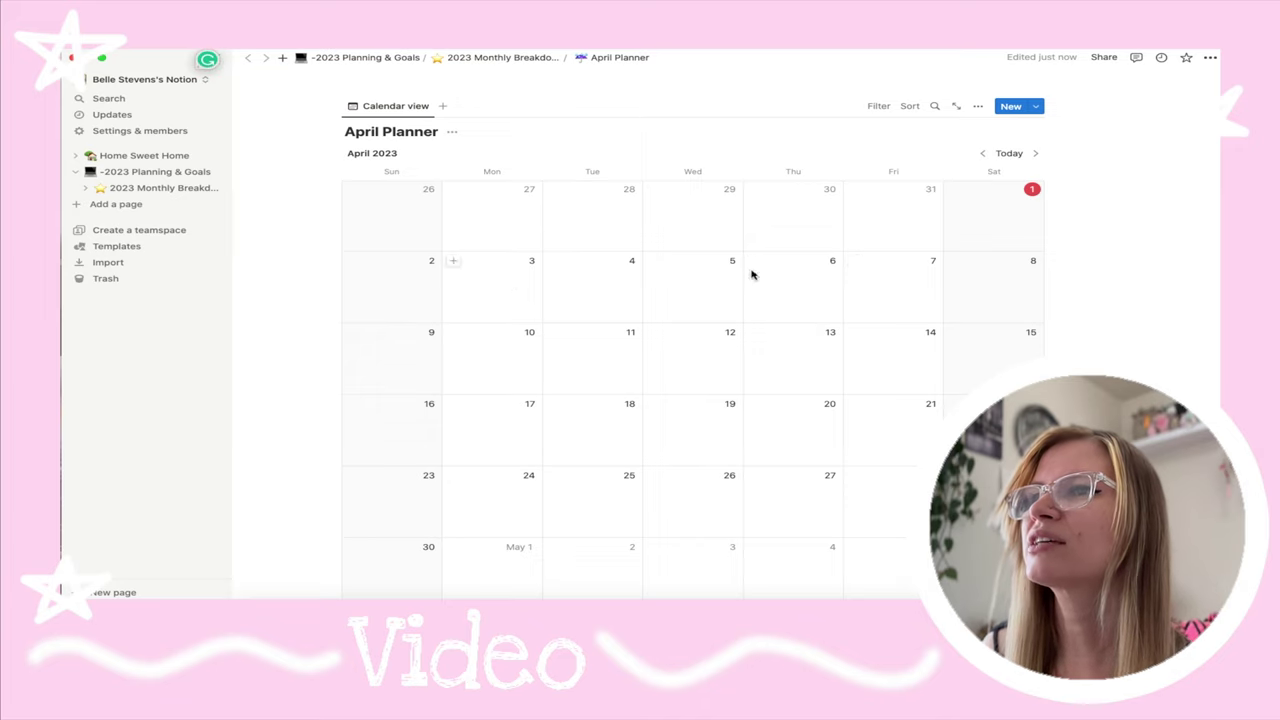
pyautogui.click(856, 262)
pyautogui.write('L')
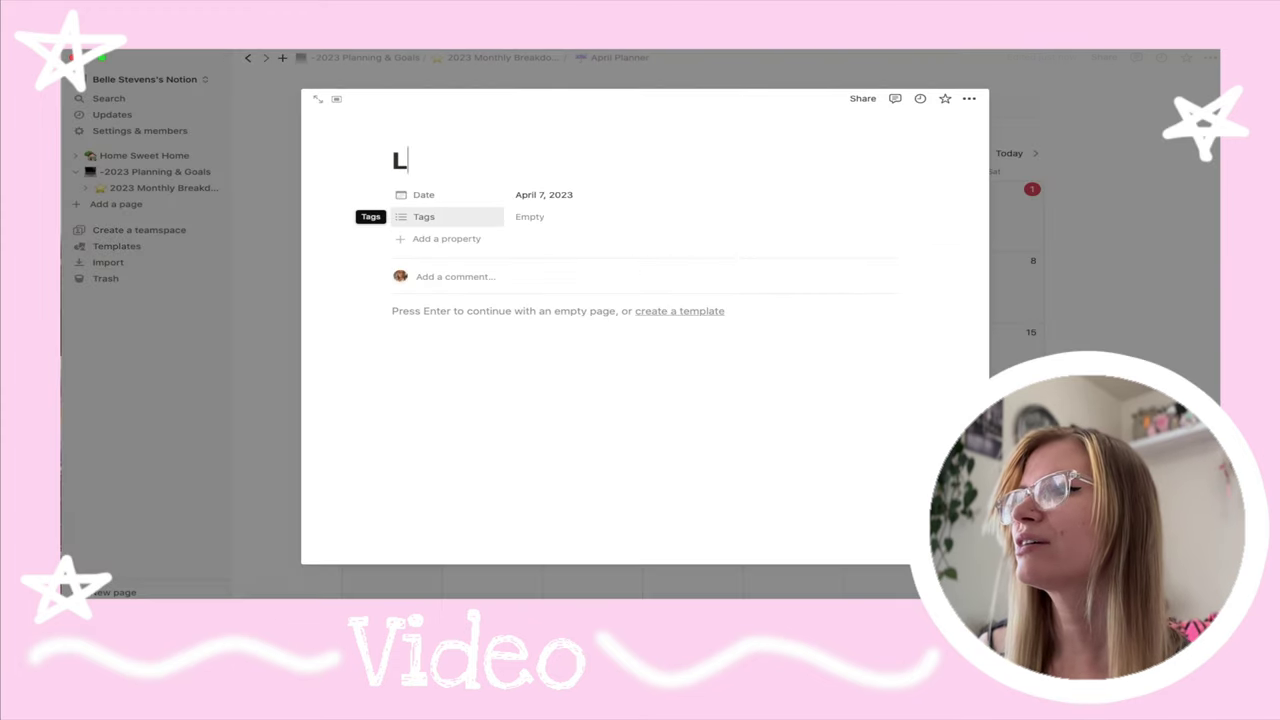
pyautogui.write('ily')
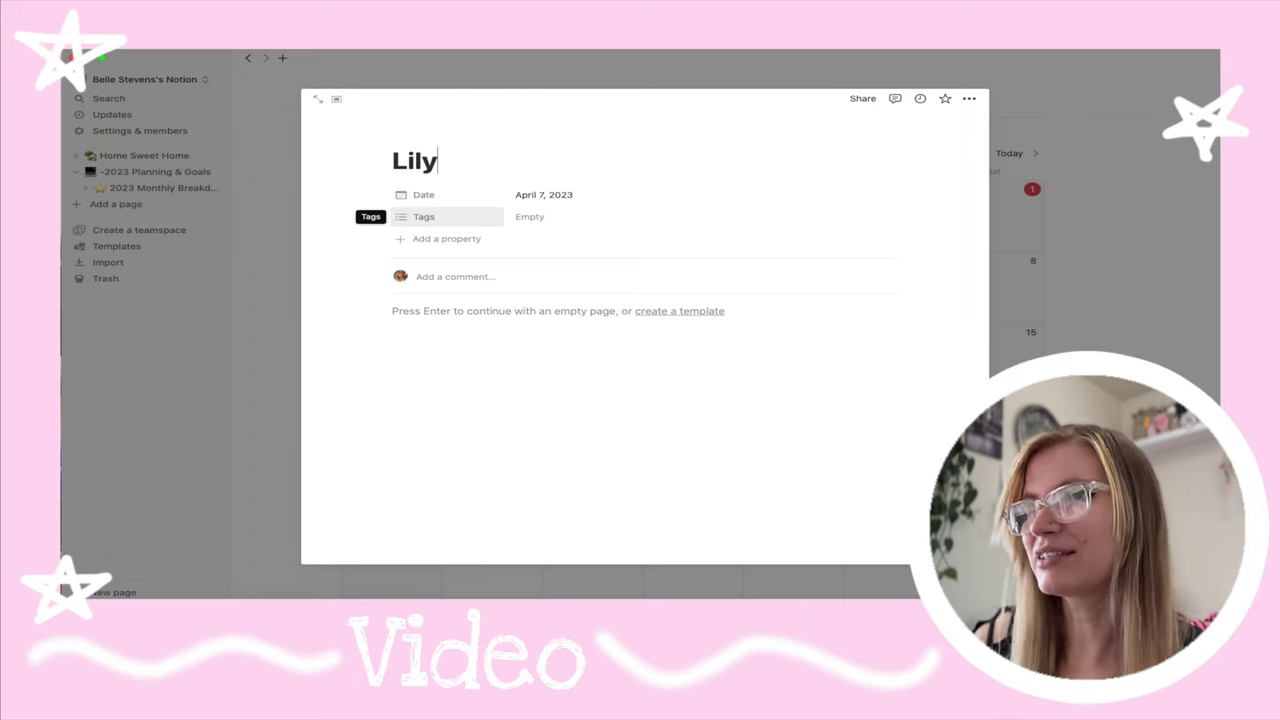
pyautogui.write("'s vet appointe")
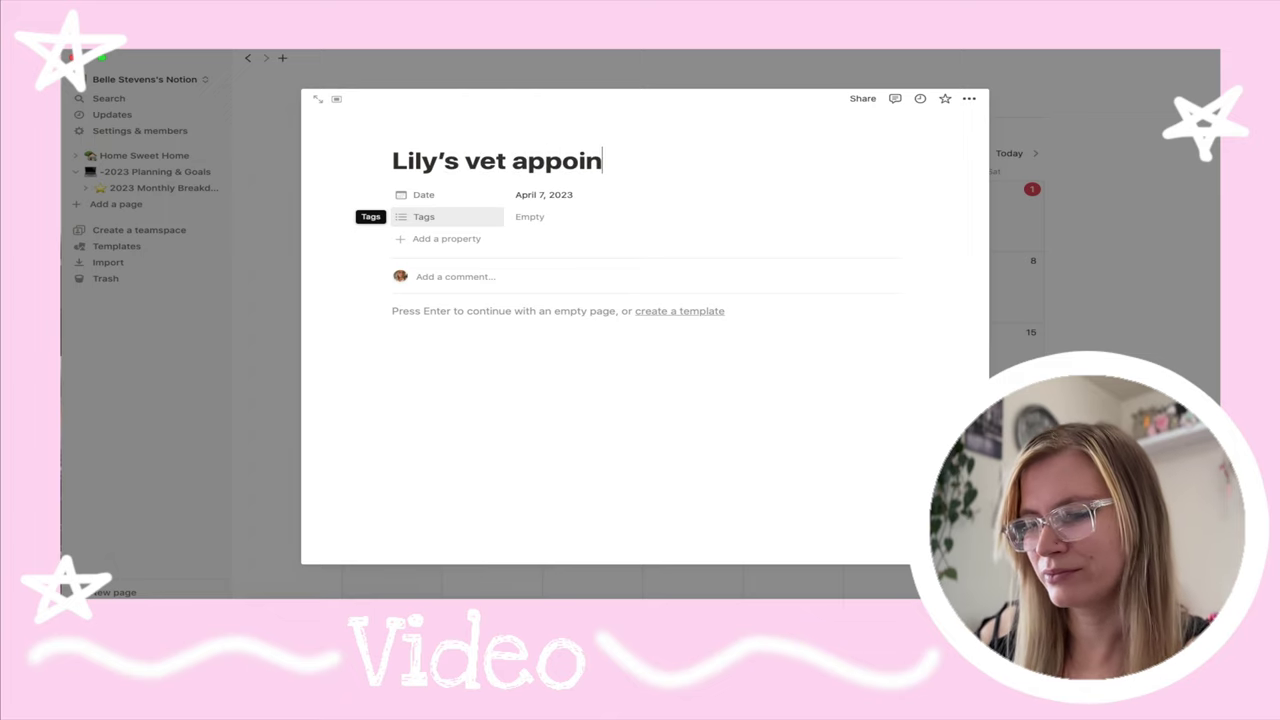
pyautogui.press('BackSpace')
pyautogui.write('ment')
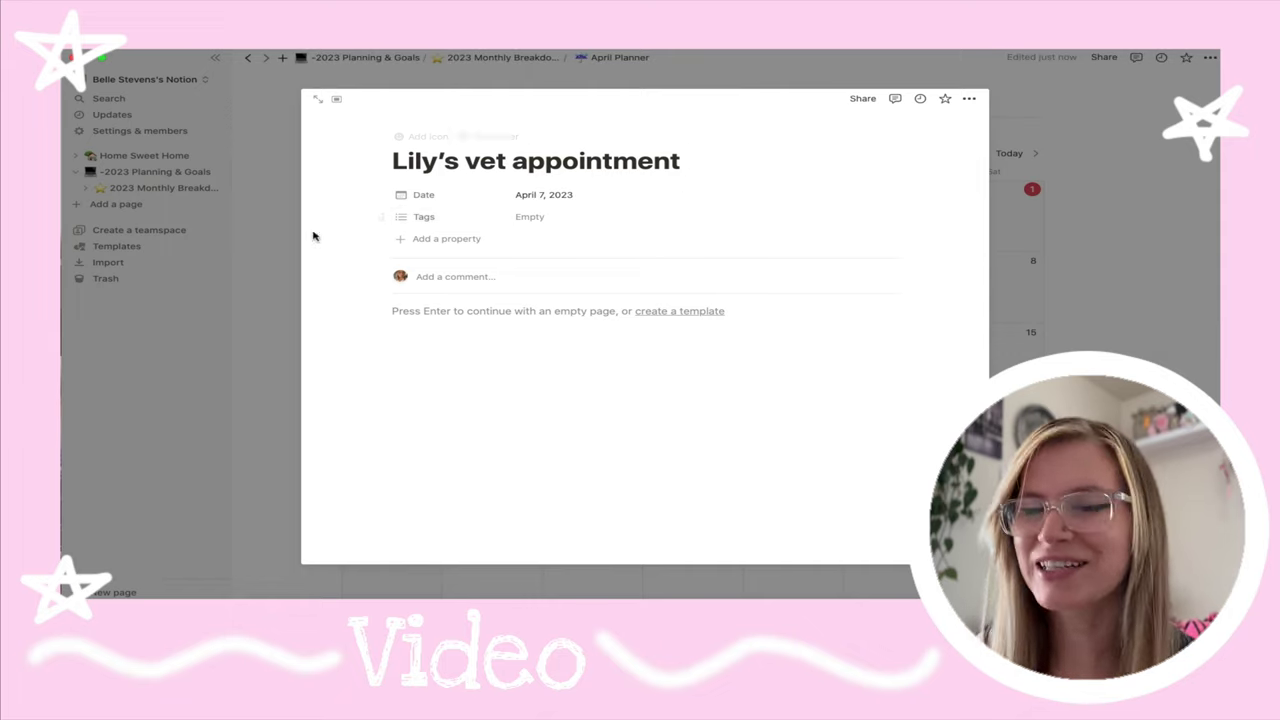
pyautogui.click(281, 238)
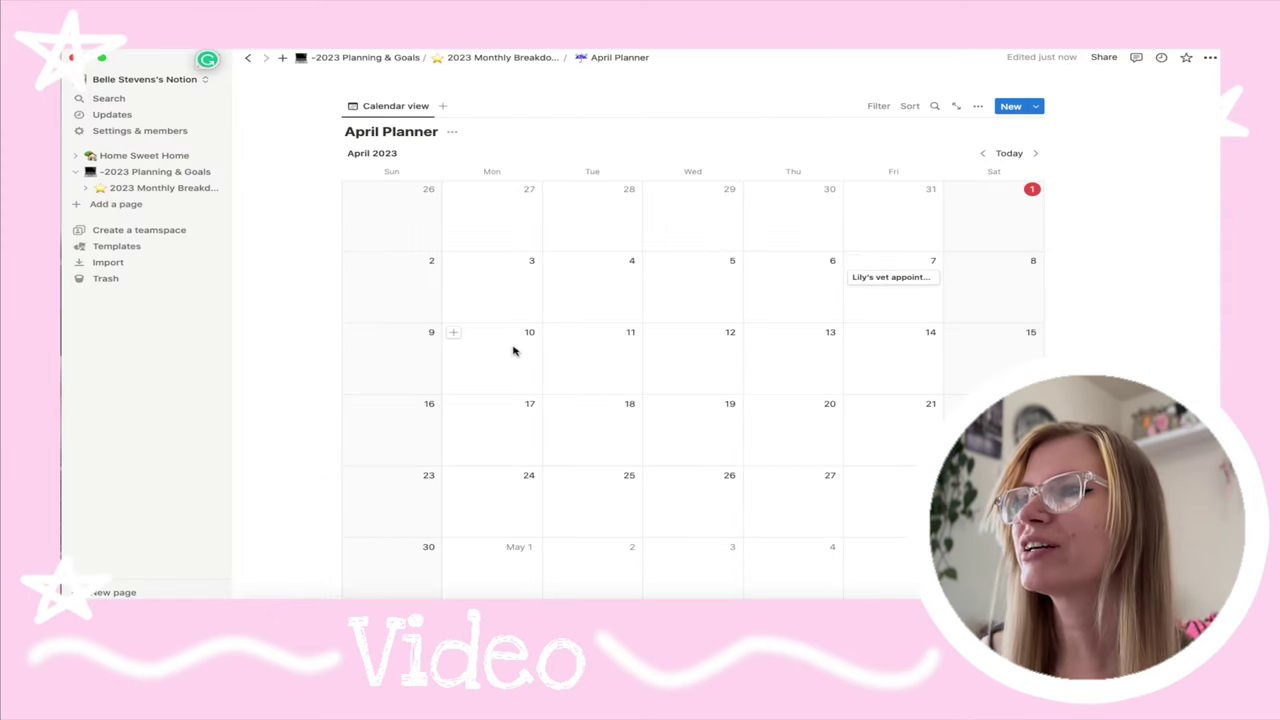
# - Add an 'M&T Tech' entry on Monday, April 10 in the calendar
pyautogui.click(455, 332)
pyautogui.write('In')
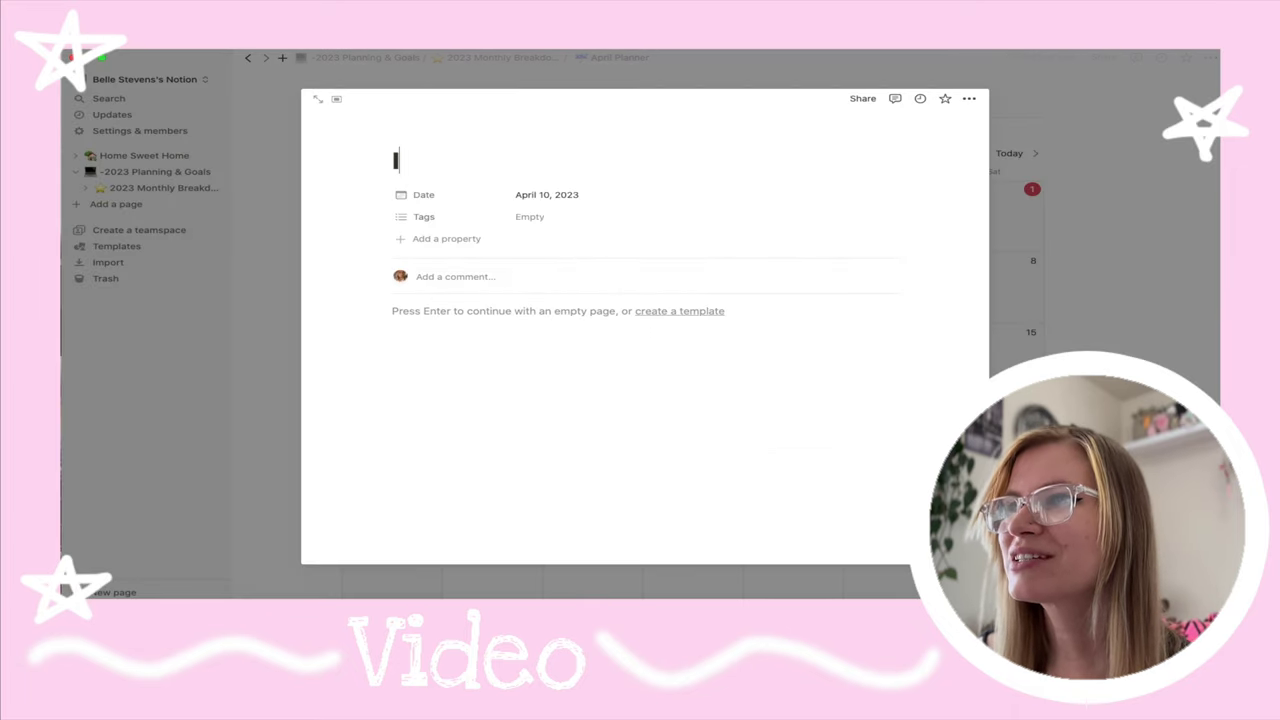
pyautogui.press('BackSpace')
pyautogui.press('BackSpace')
pyautogui.write('M&')
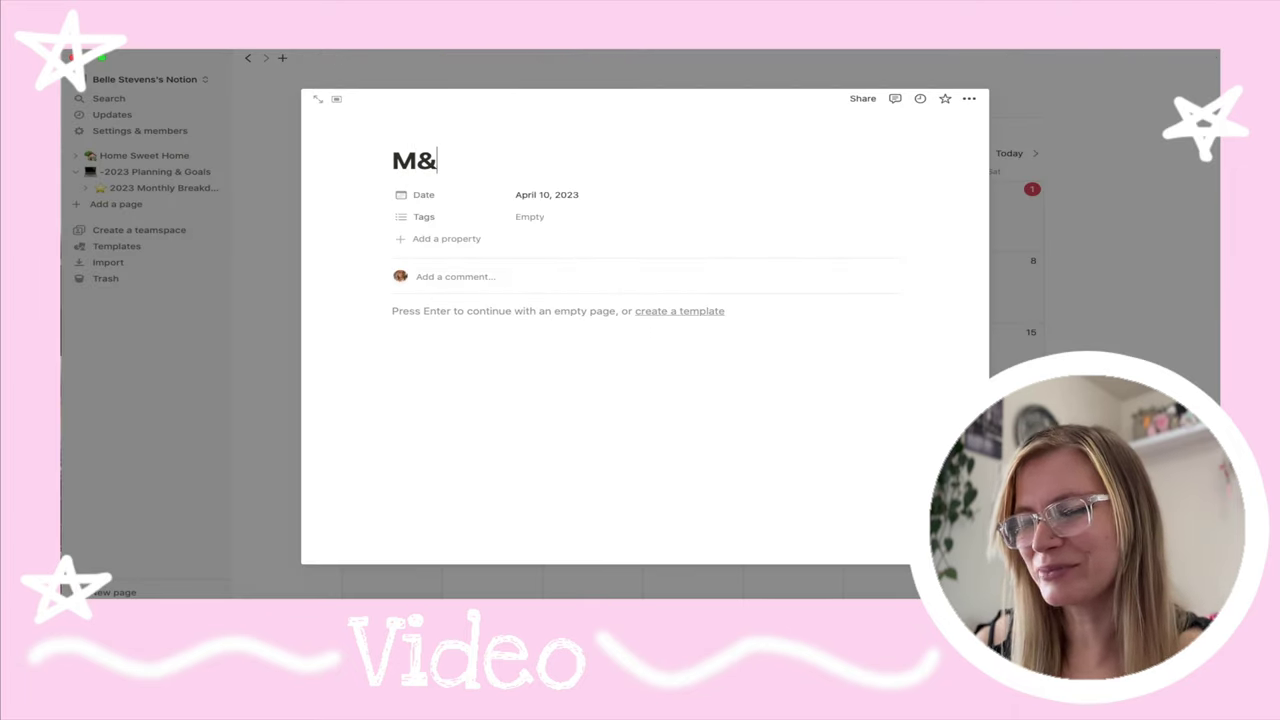
pyautogui.write('T')
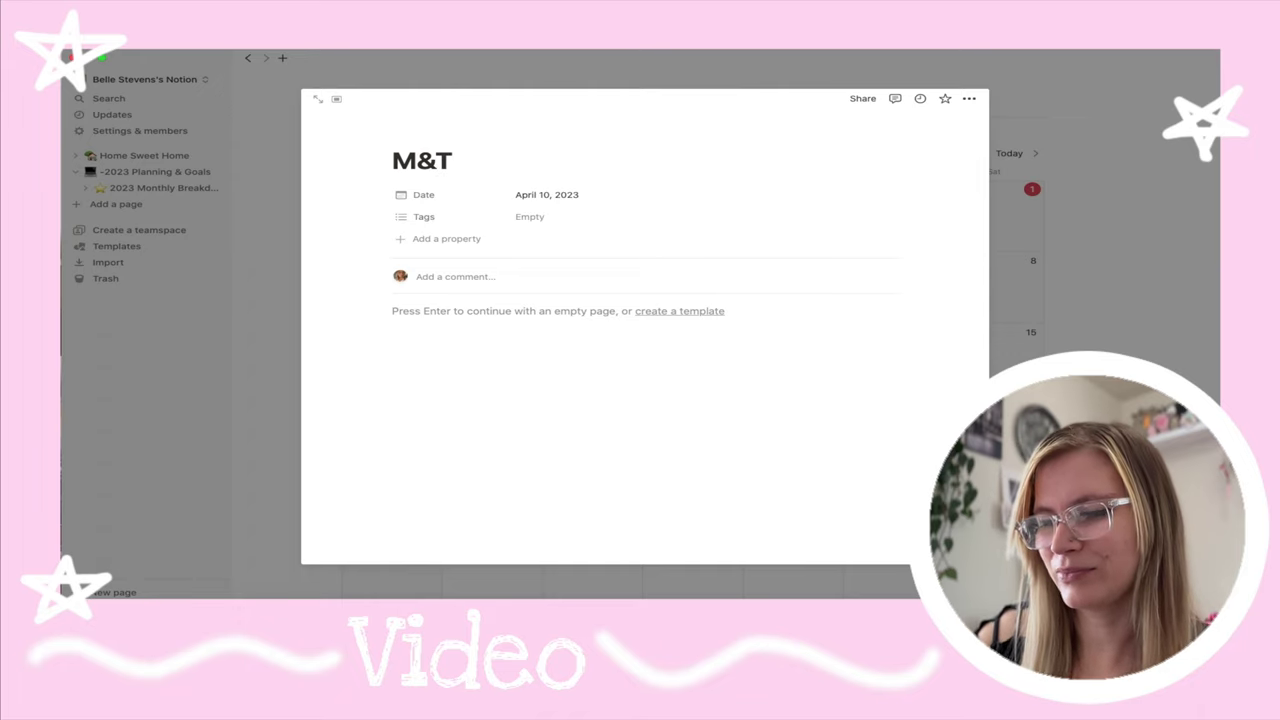
pyautogui.write(' Tech')
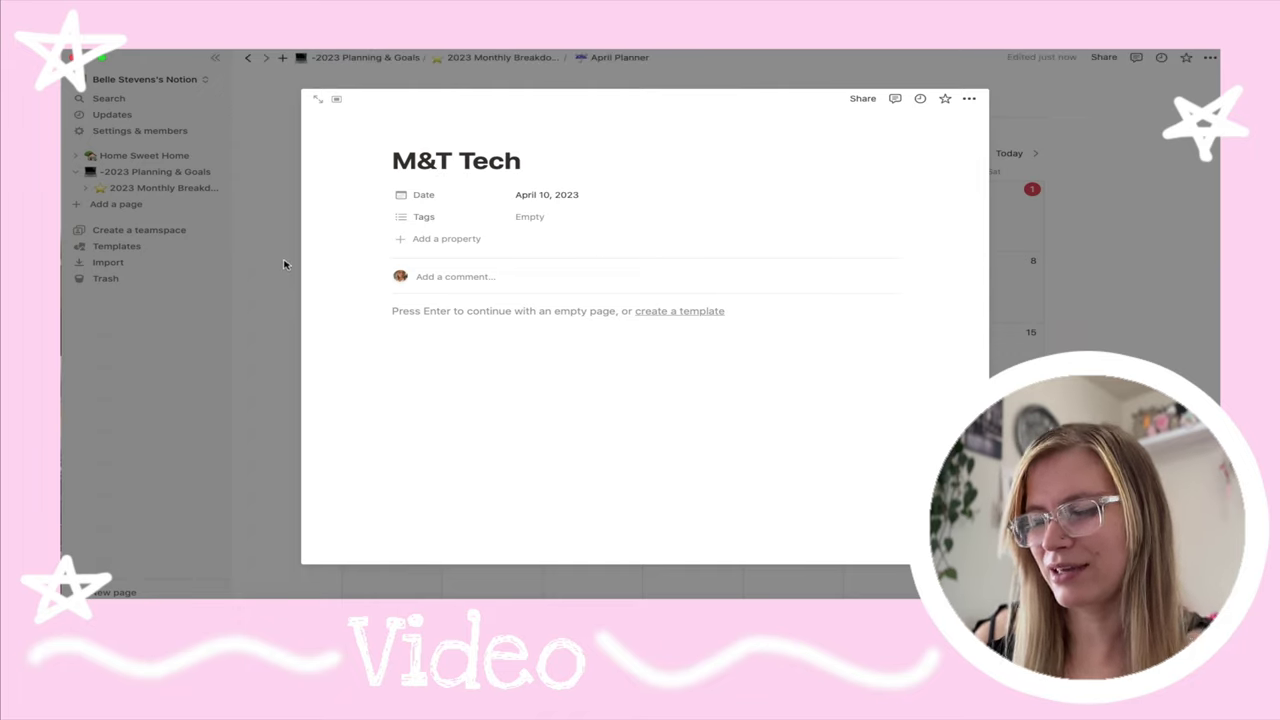
pyautogui.click(284, 264)
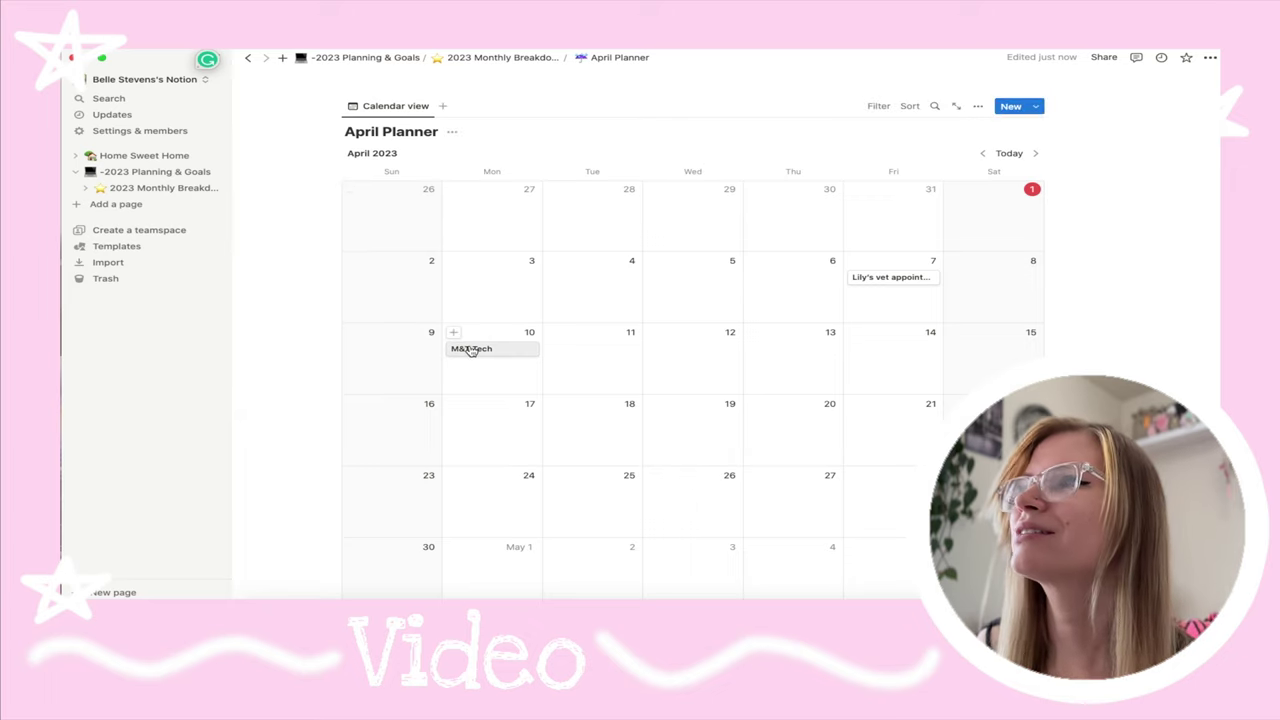
pyautogui.scroll(-4, 886, 386)
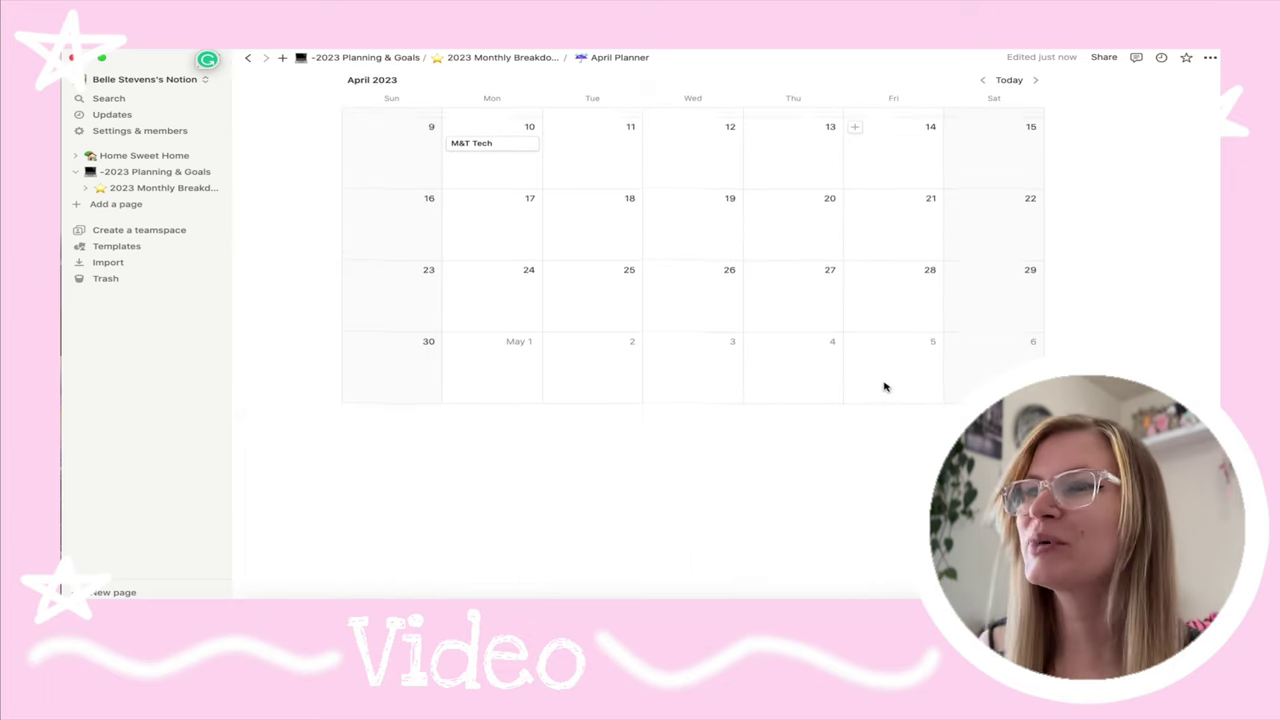
pyautogui.scroll(8, 886, 386)
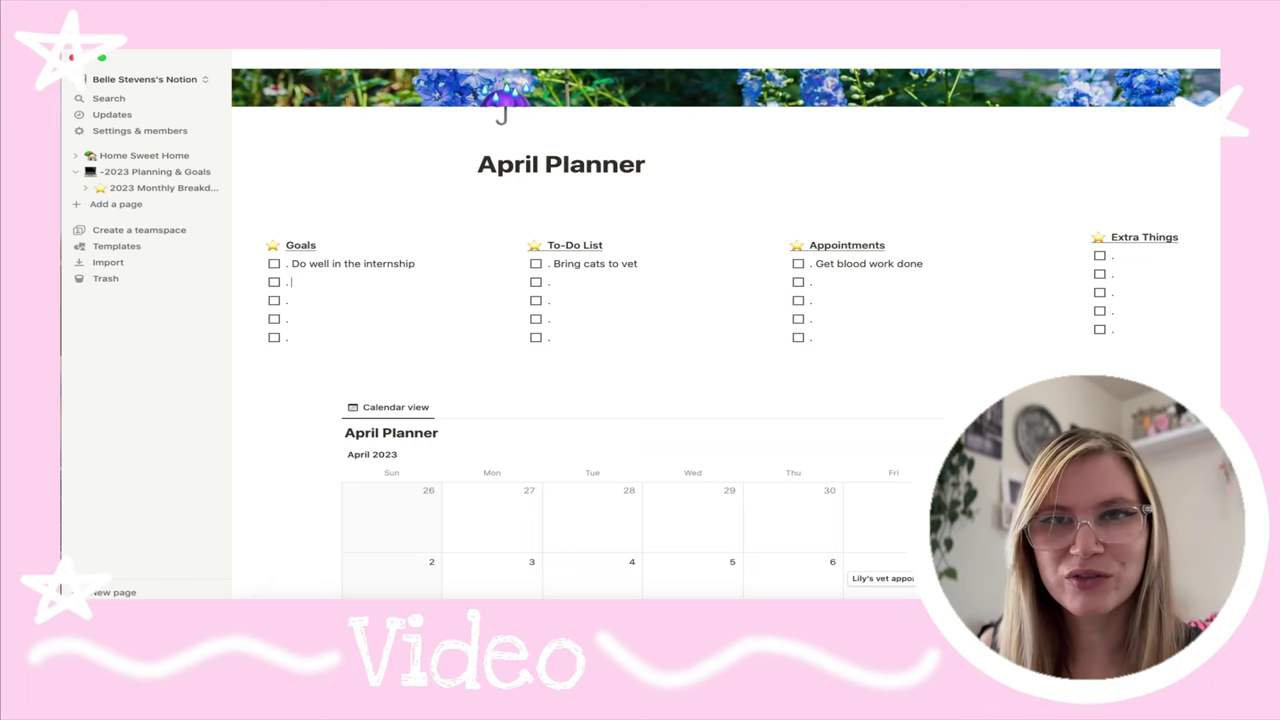
pyautogui.click(329, 596)
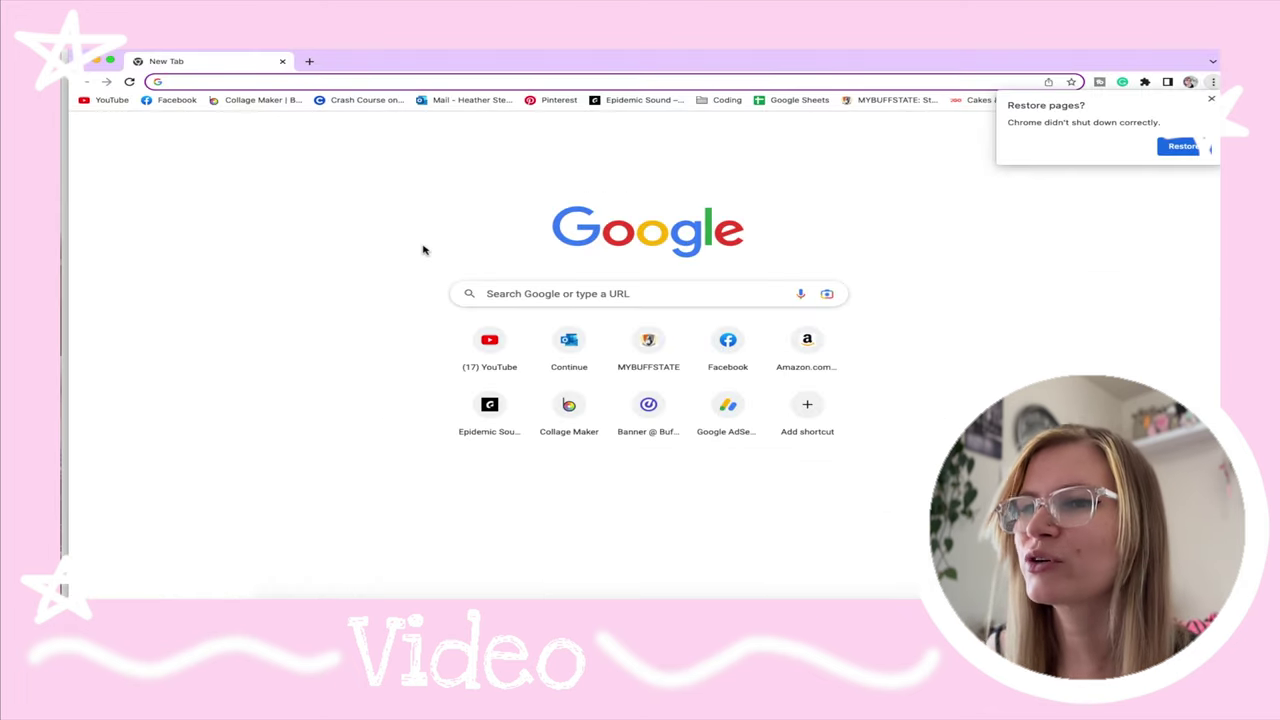
pyautogui.click(110, 100)
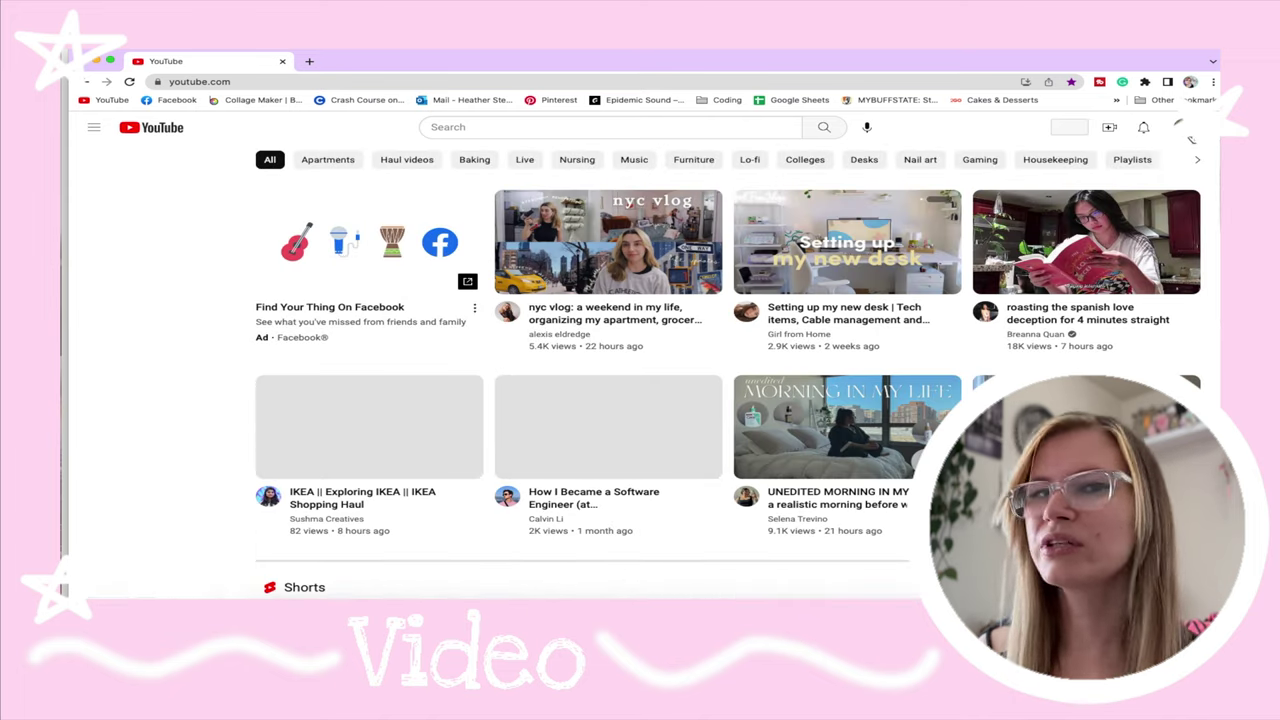
pyautogui.click(1182, 128)
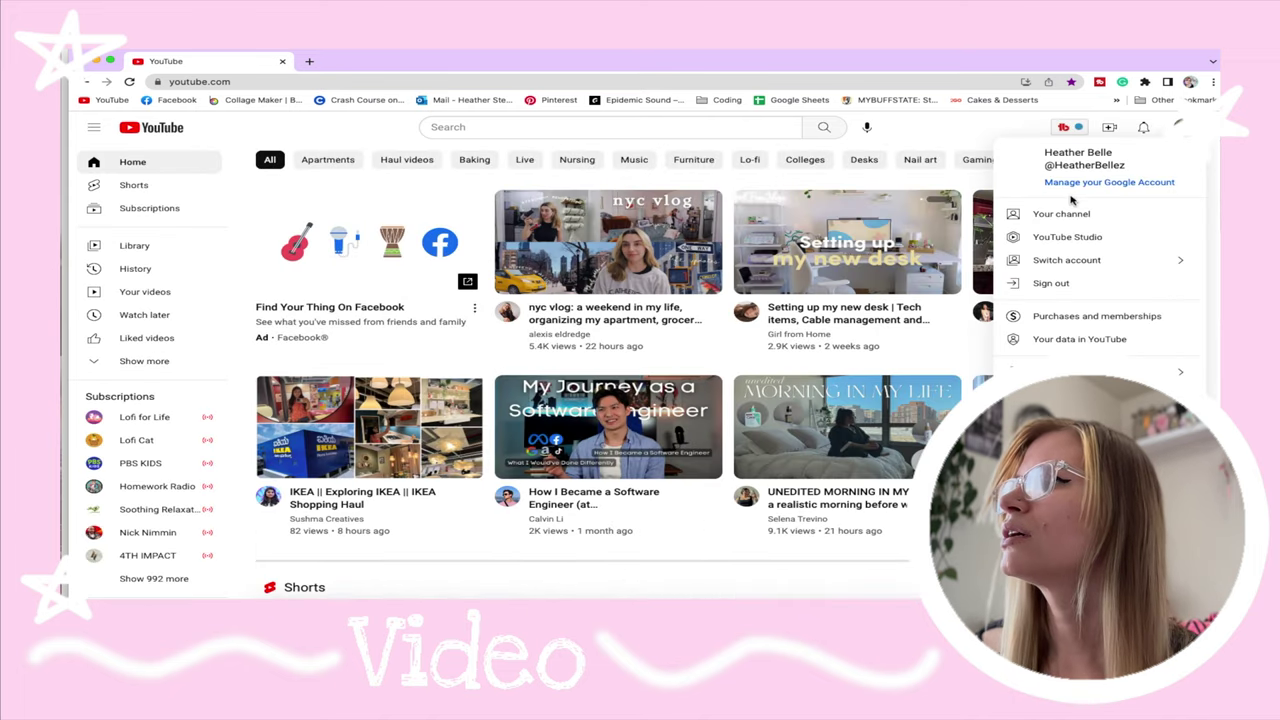
pyautogui.click(1060, 214)
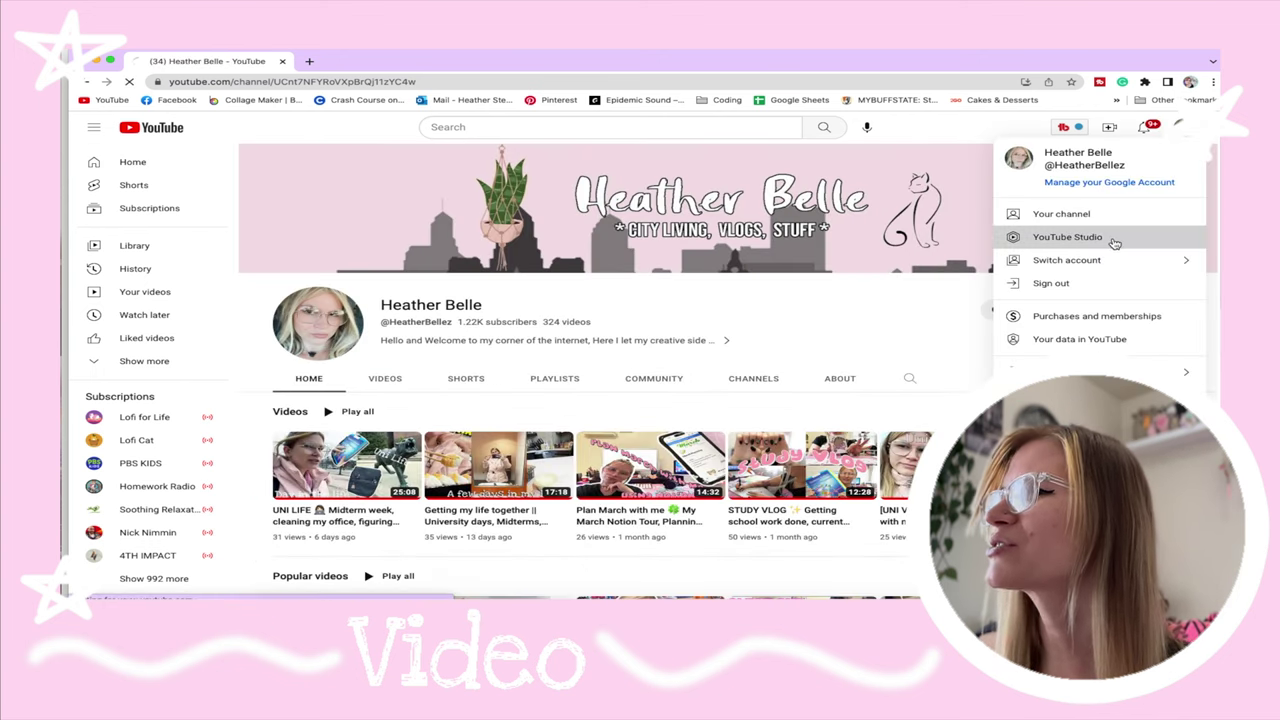
pyautogui.click(1113, 242)
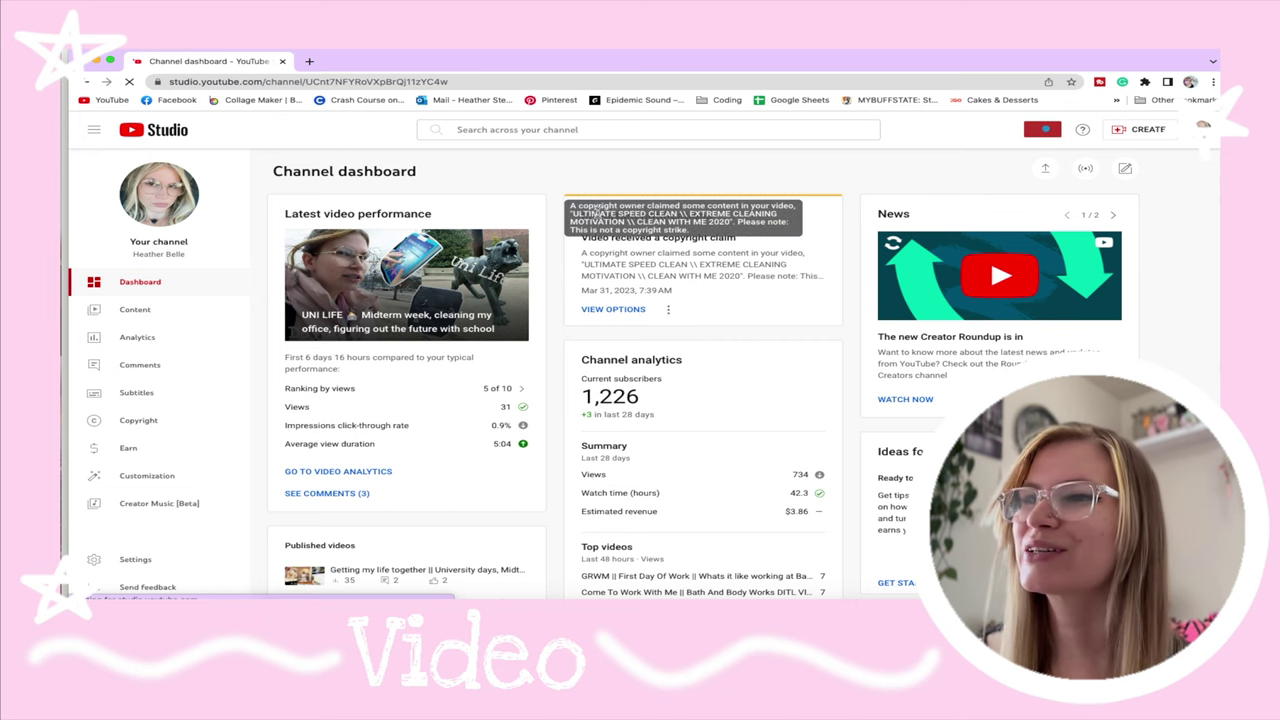
pyautogui.click(64, 490)
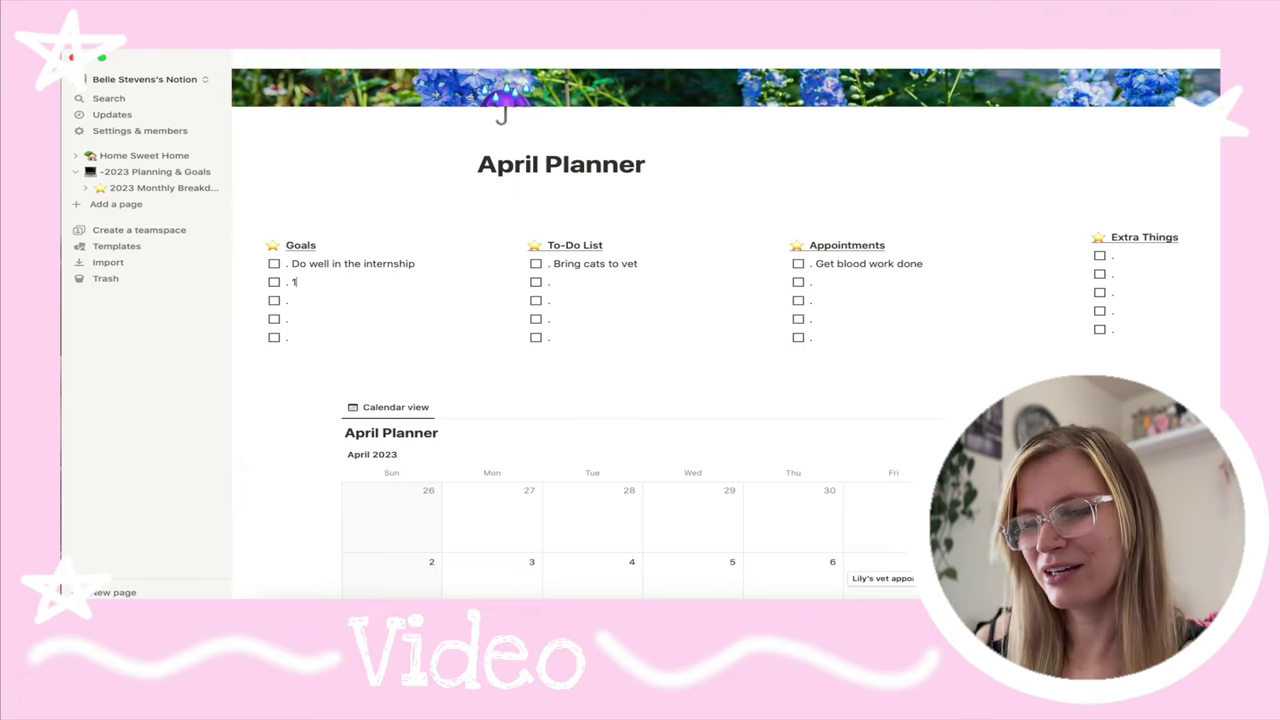
# - Type '1500 subscriber' as the second Goals item
pyautogui.write('500 su')
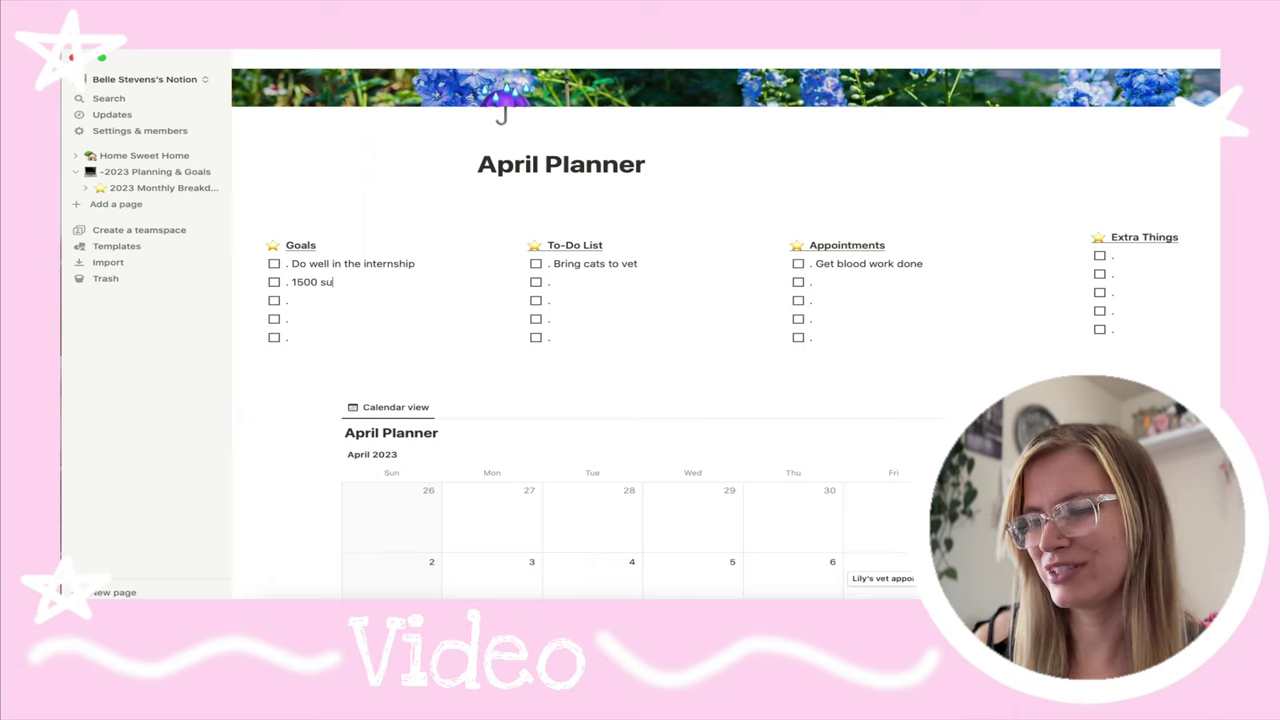
pyautogui.write('bscriber')
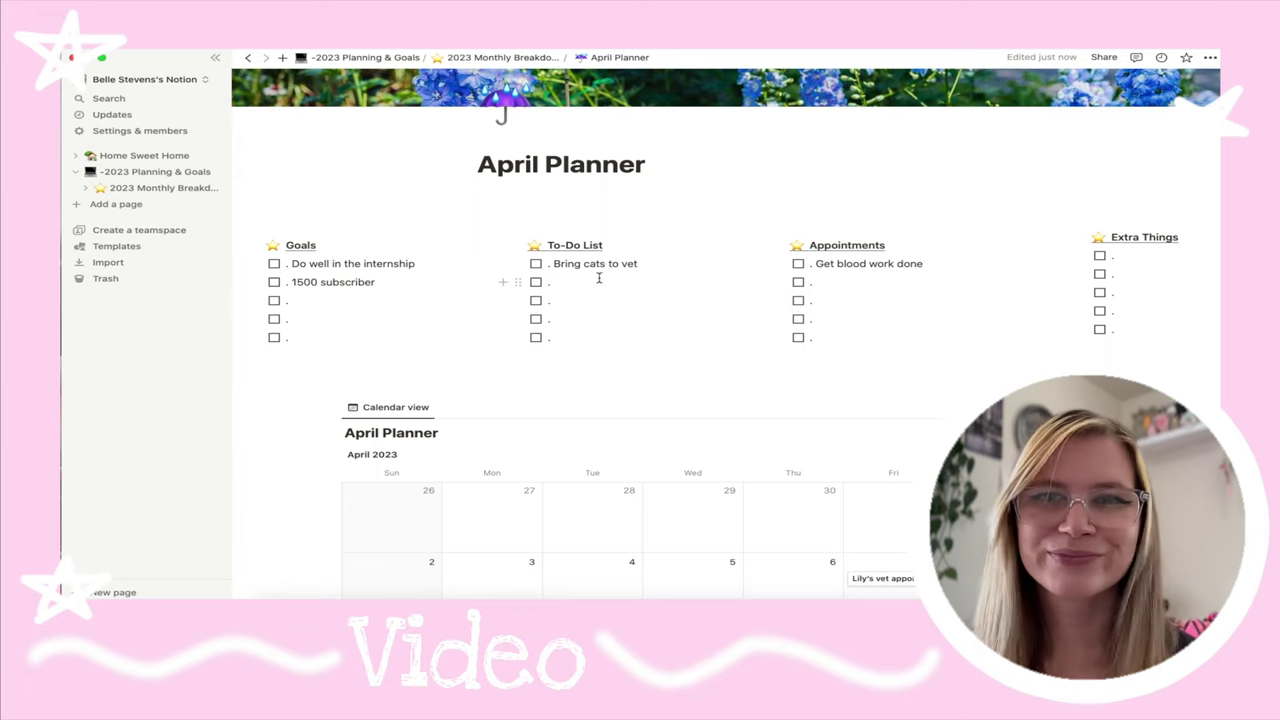
pyautogui.click(374, 302)
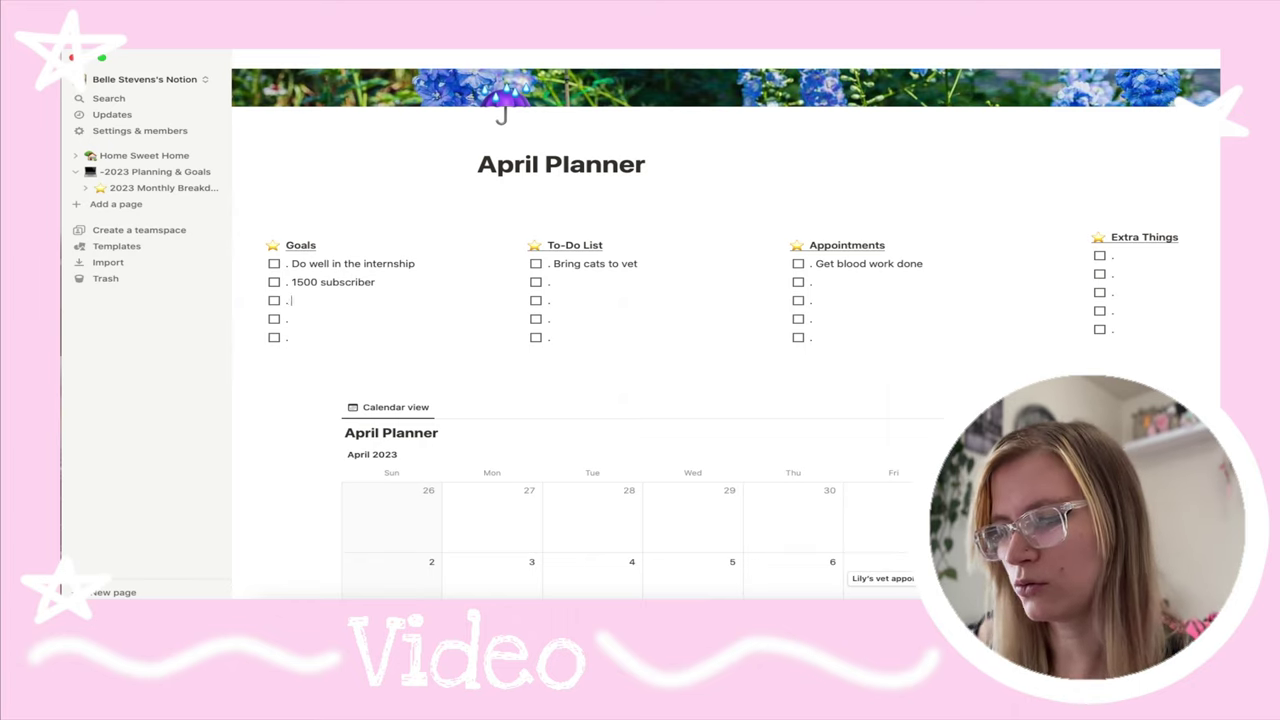
# - Write 'Read/listen to a book' as the third Goals item, accepting the 'to a' correction
pyautogui.write('Read')
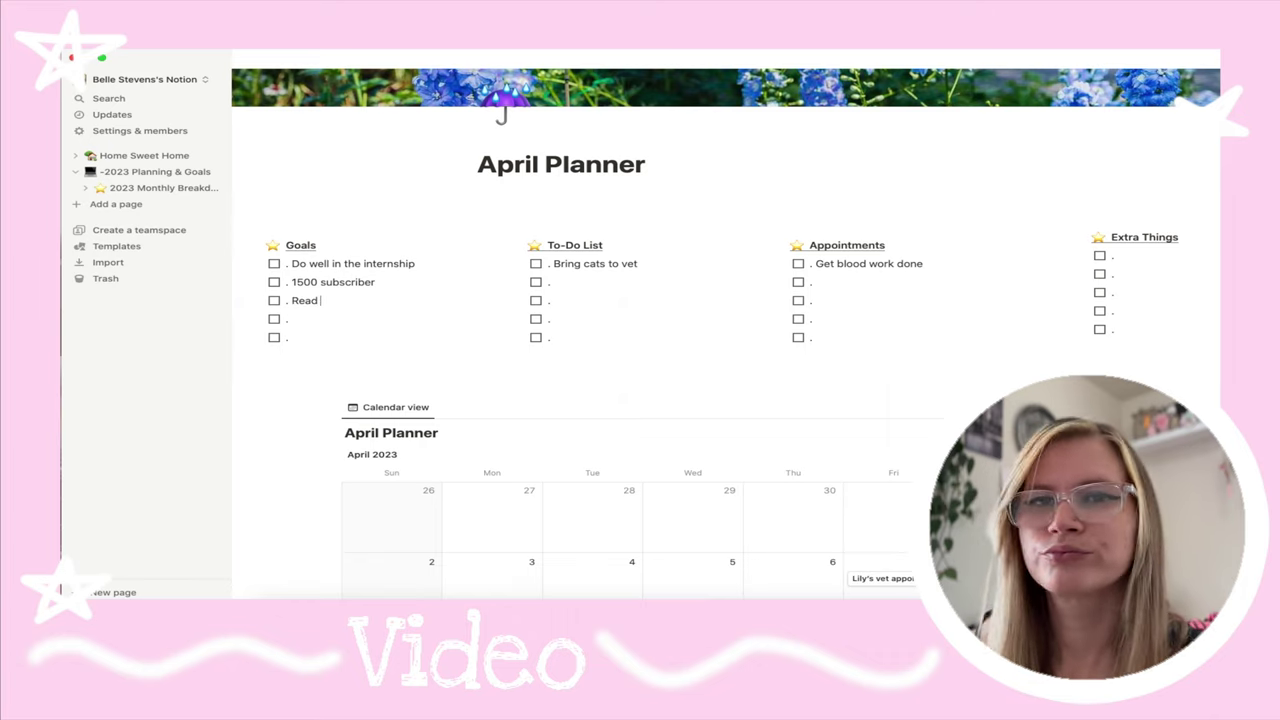
pyautogui.write(' a book')
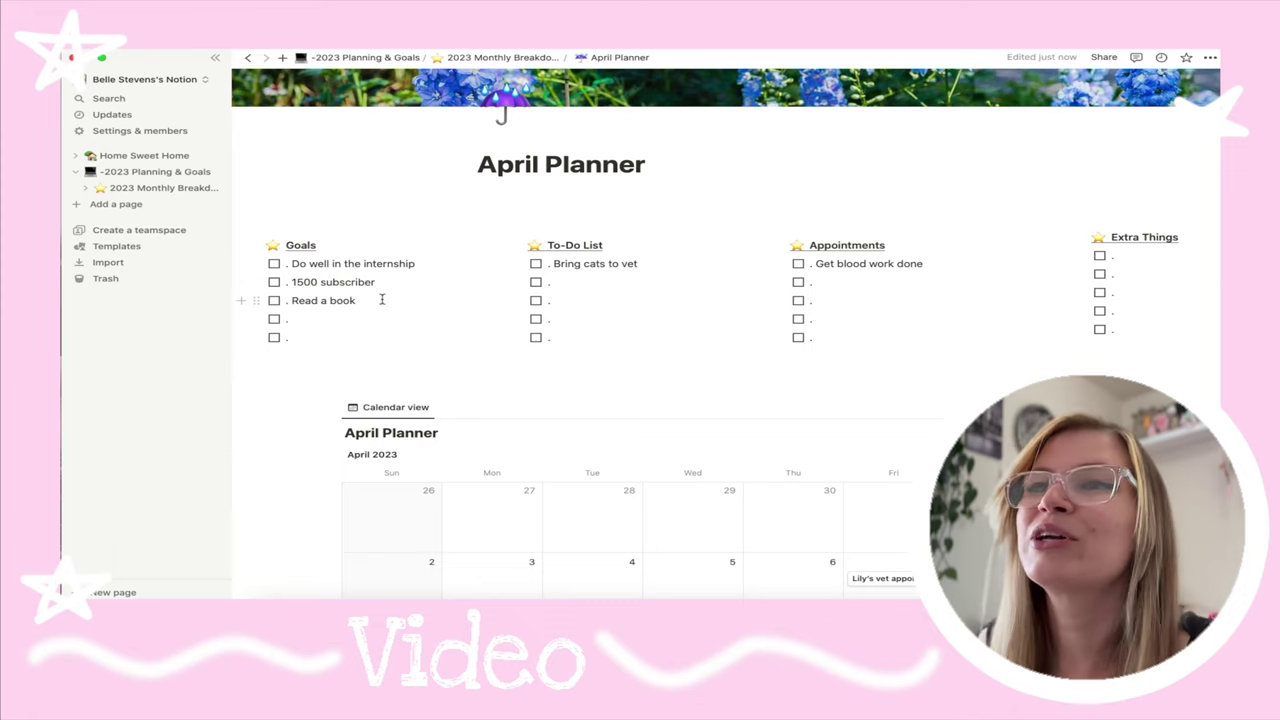
pyautogui.press('Left')
pyautogui.press('Left')
pyautogui.press('Left')
pyautogui.press('Left')
pyautogui.press('Left')
pyautogui.press('Left')
pyautogui.write('/')
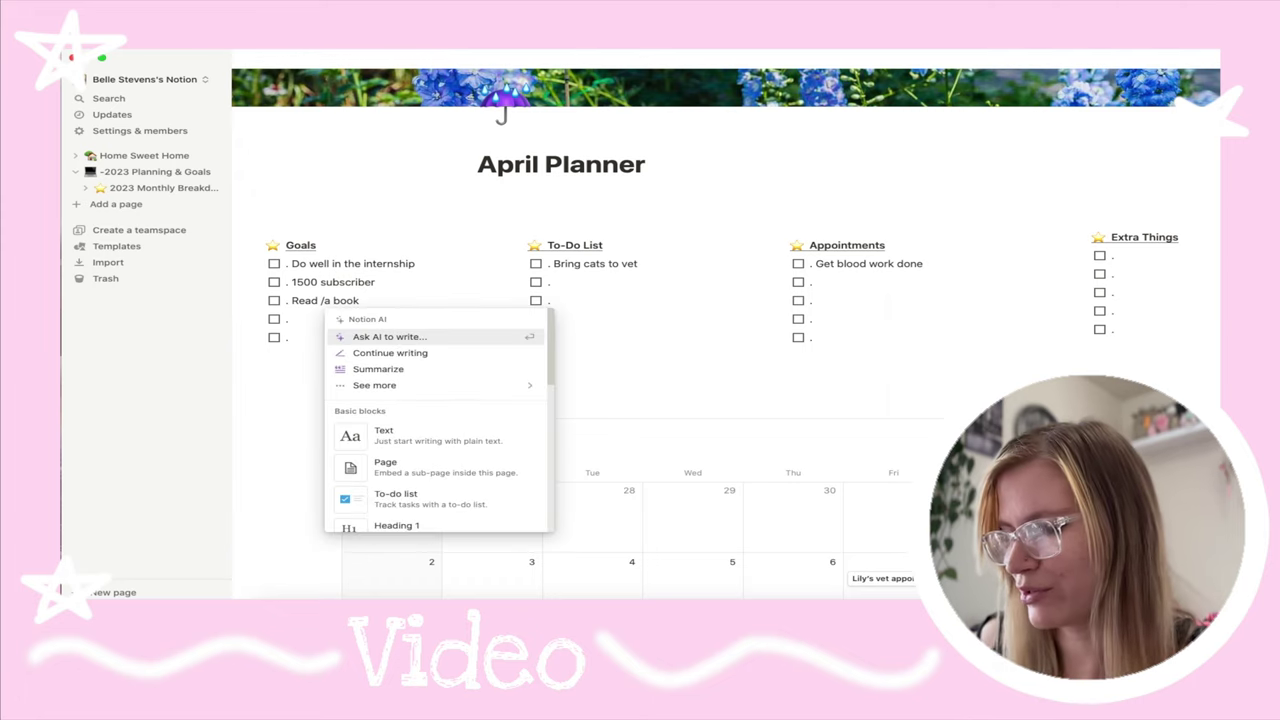
pyautogui.press('BackSpace')
pyautogui.press('BackSpace')
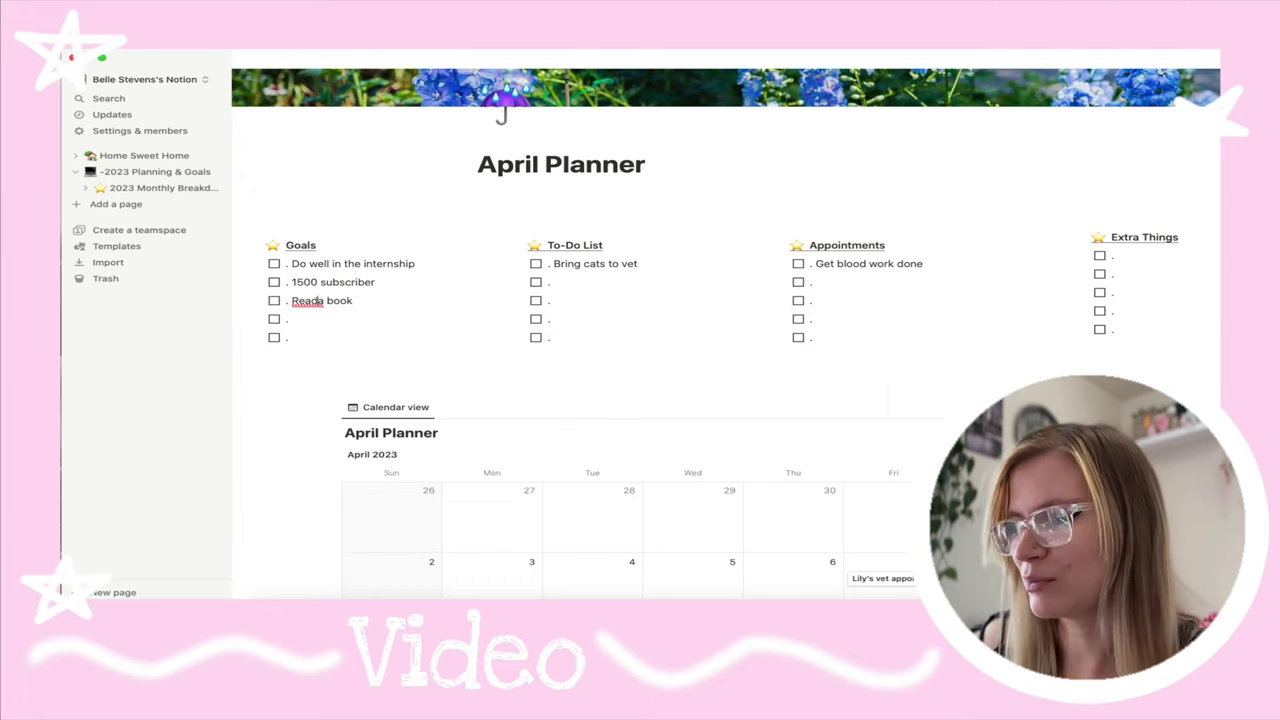
pyautogui.write('/')
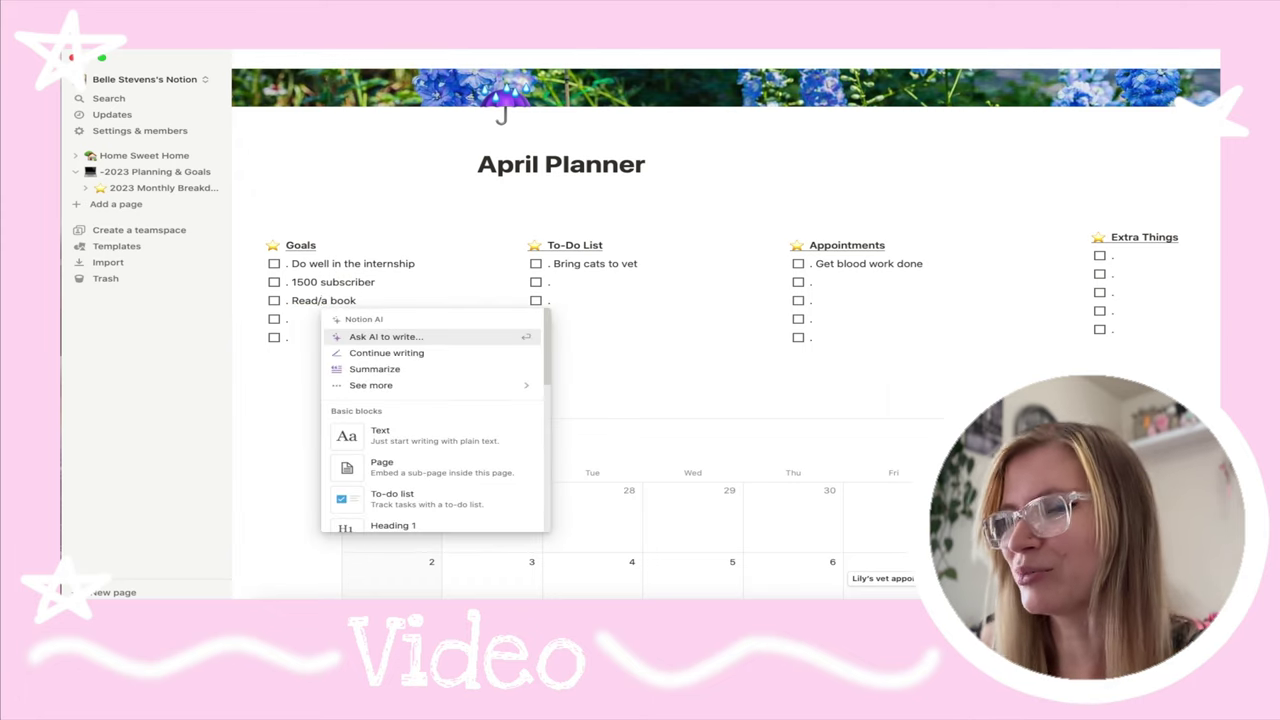
pyautogui.write('listen')
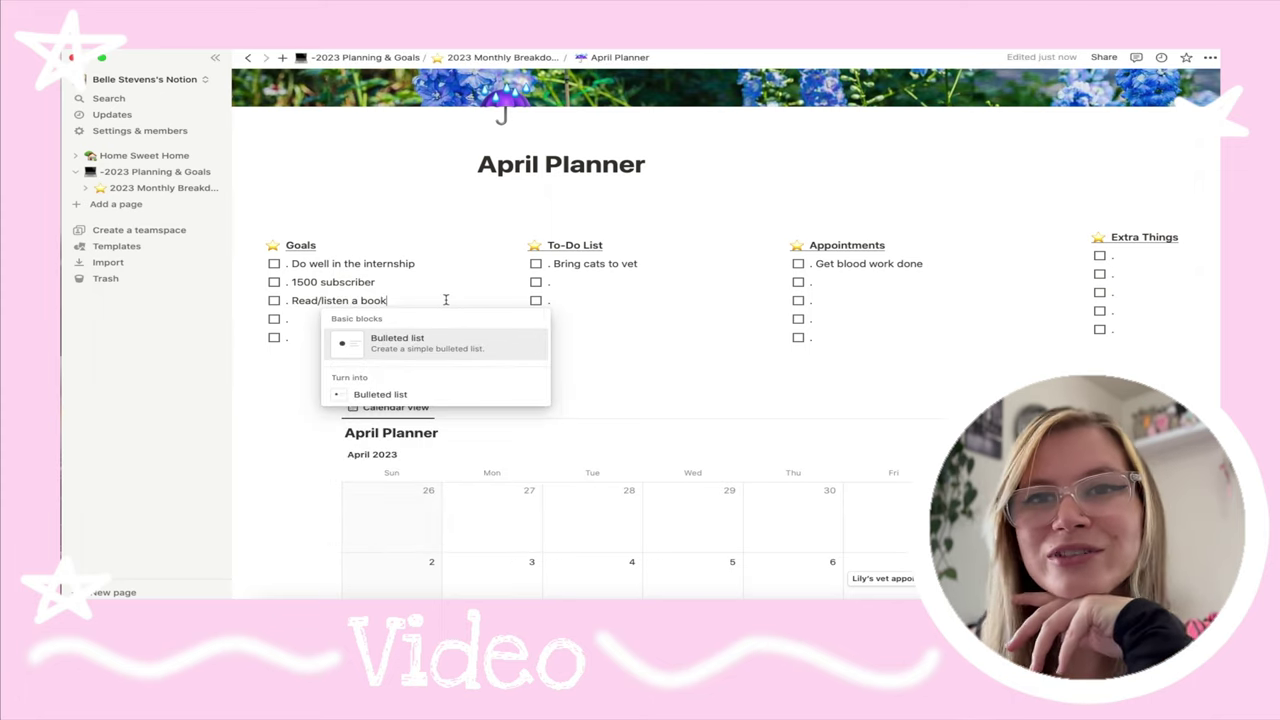
pyautogui.press('Escape')
pyautogui.click(325, 324)
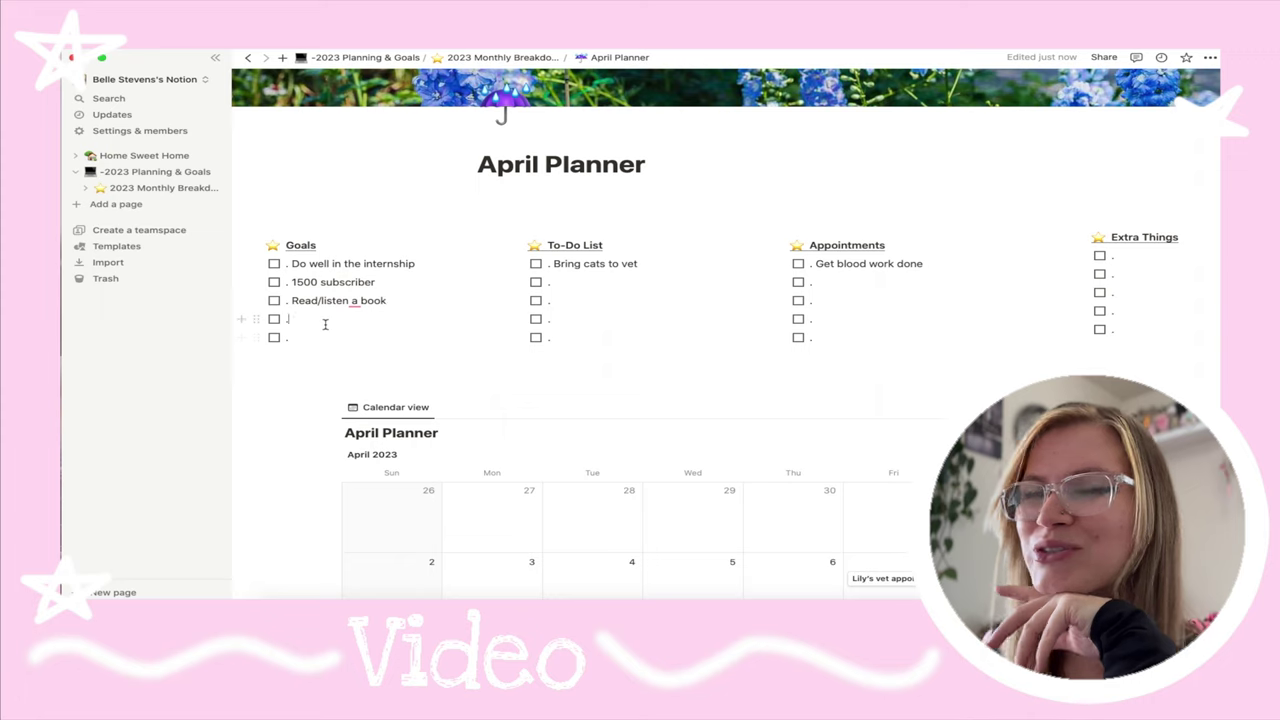
pyautogui.moveTo(354, 303)
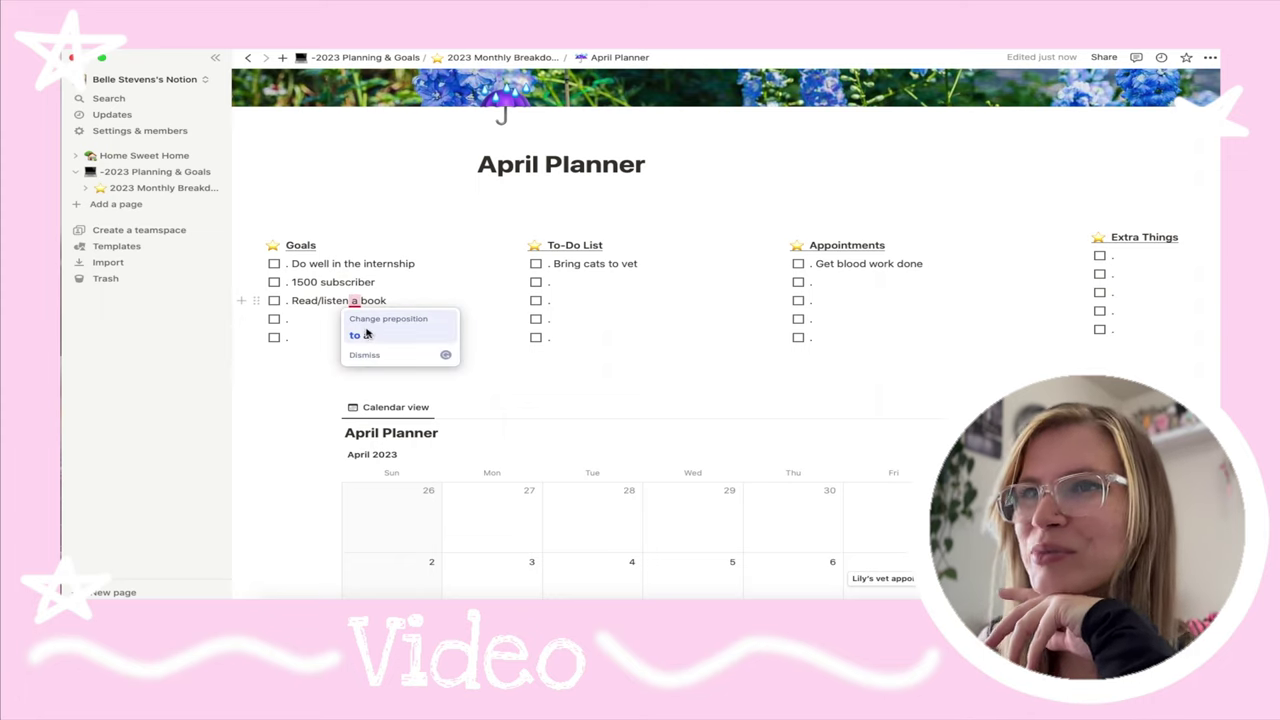
pyautogui.click(367, 336)
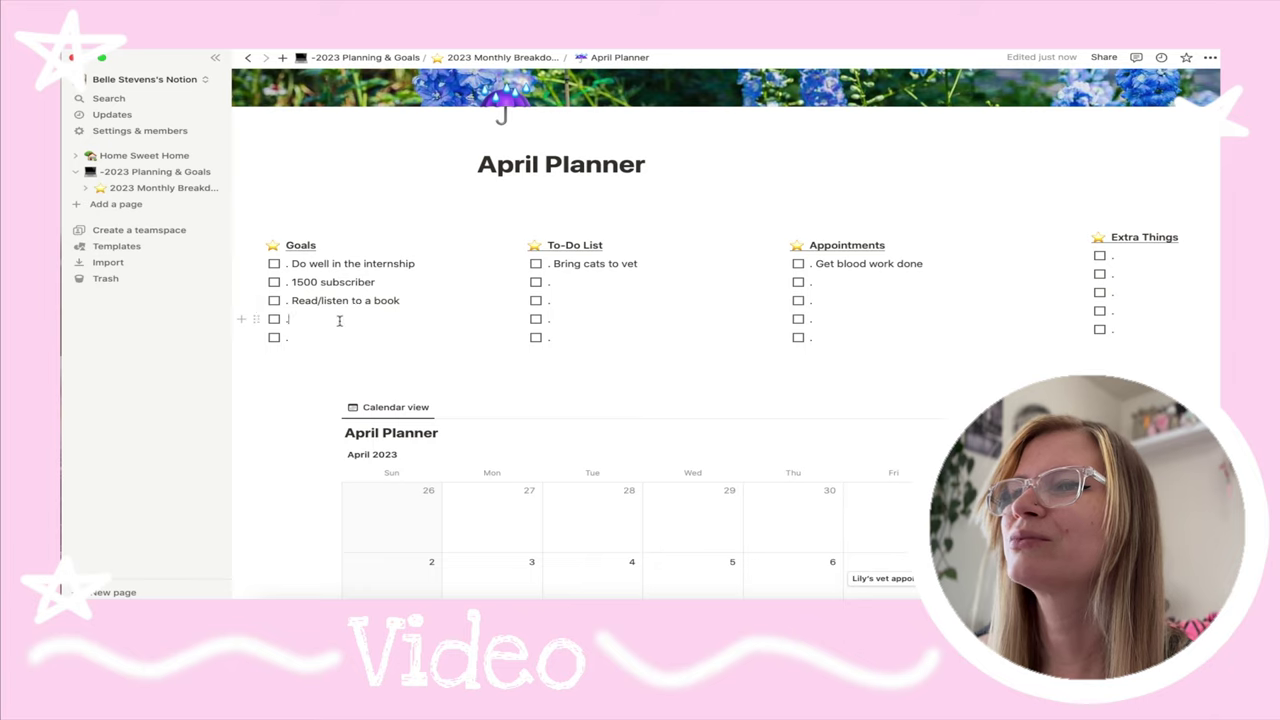
pyautogui.click(587, 286)
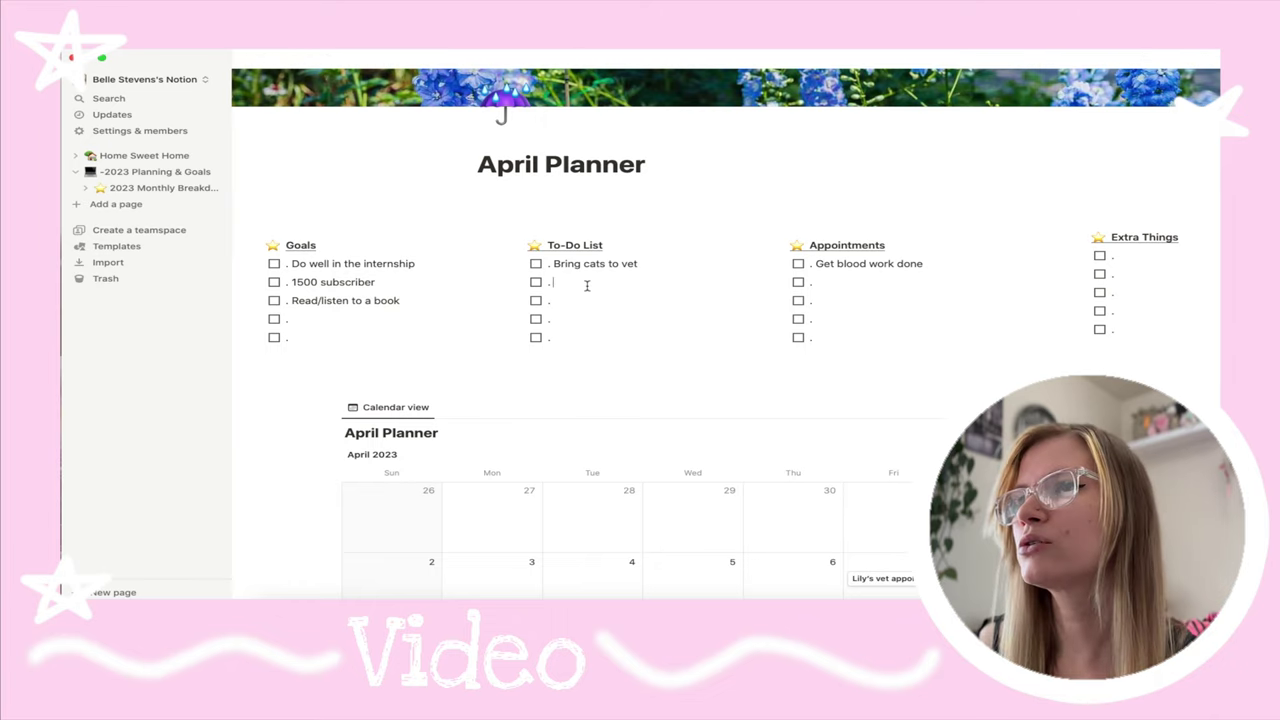
# - Add 'Schedule MRI', 'Plan April' and 'Plan video for this month' to the To-Do List
pyautogui.write('Sc')
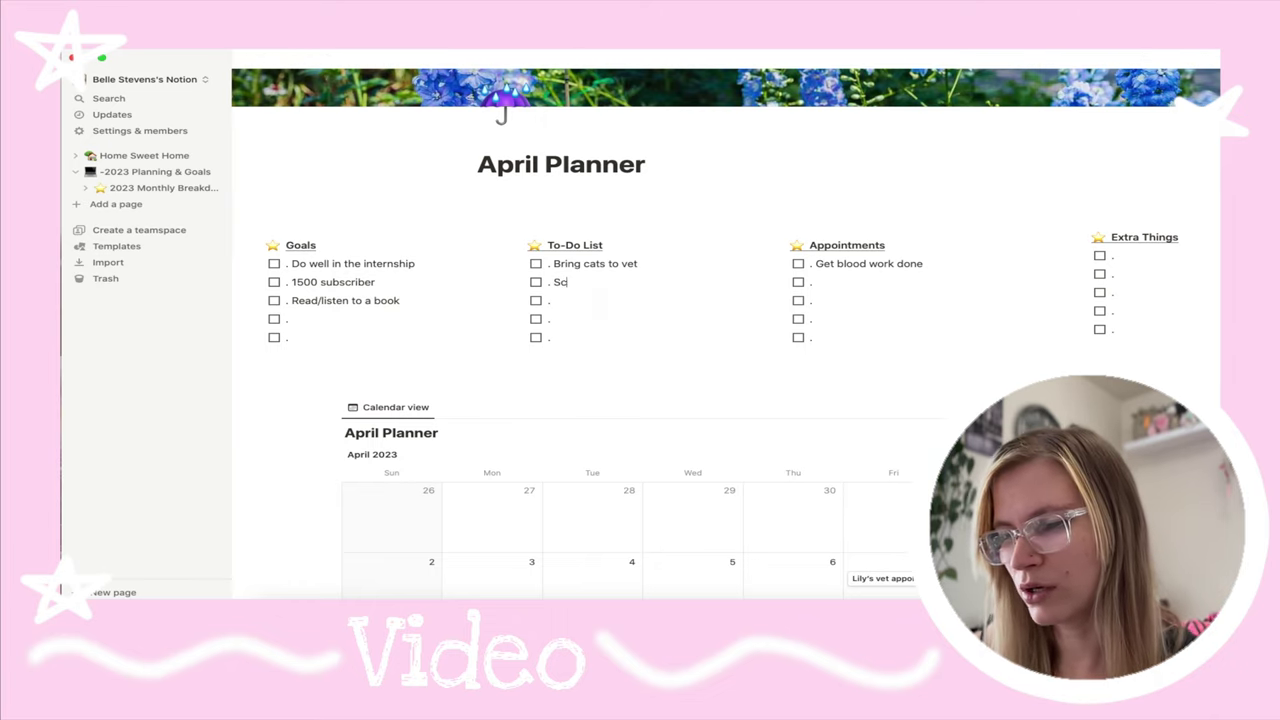
pyautogui.write('hedu')
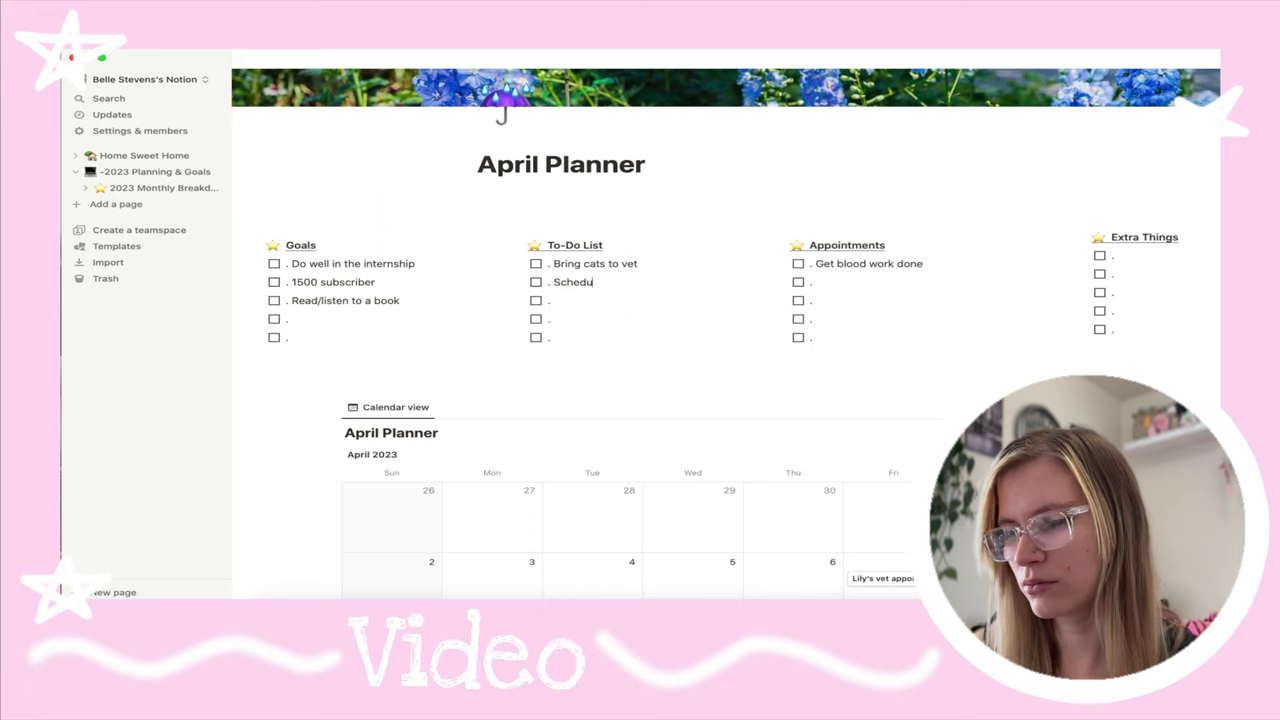
pyautogui.write('le MRI')
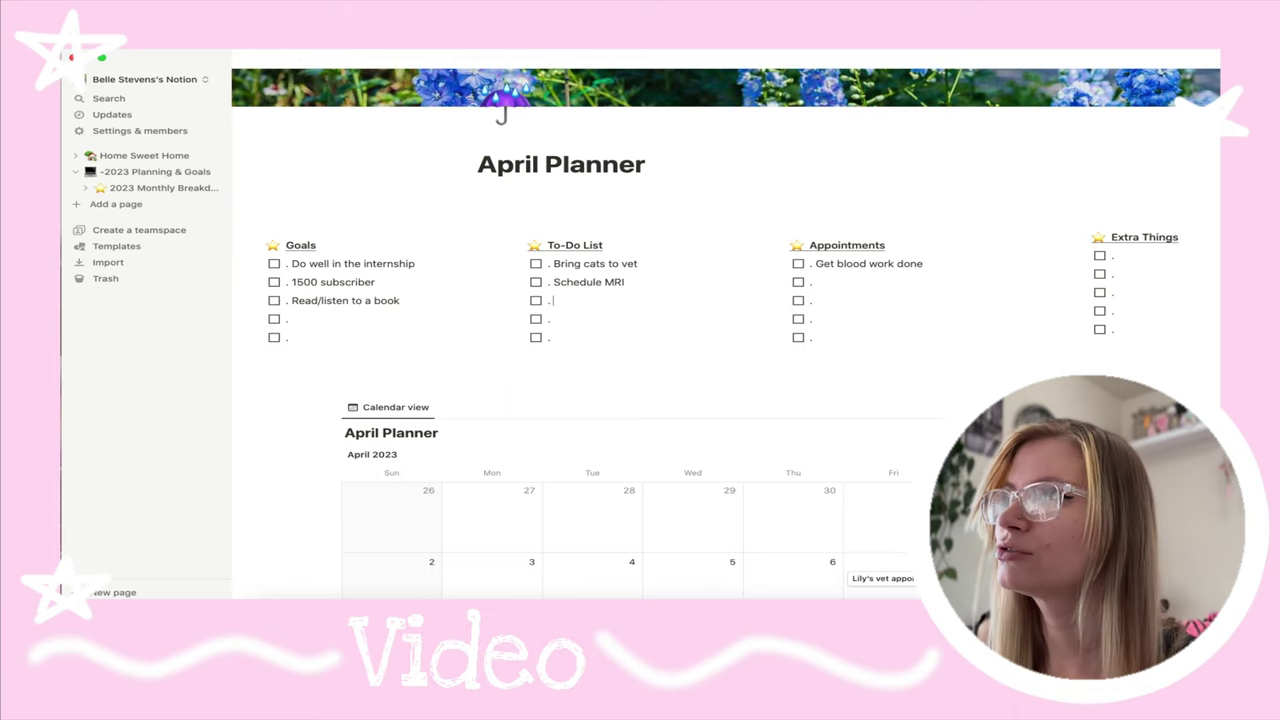
pyautogui.write('Plan April')
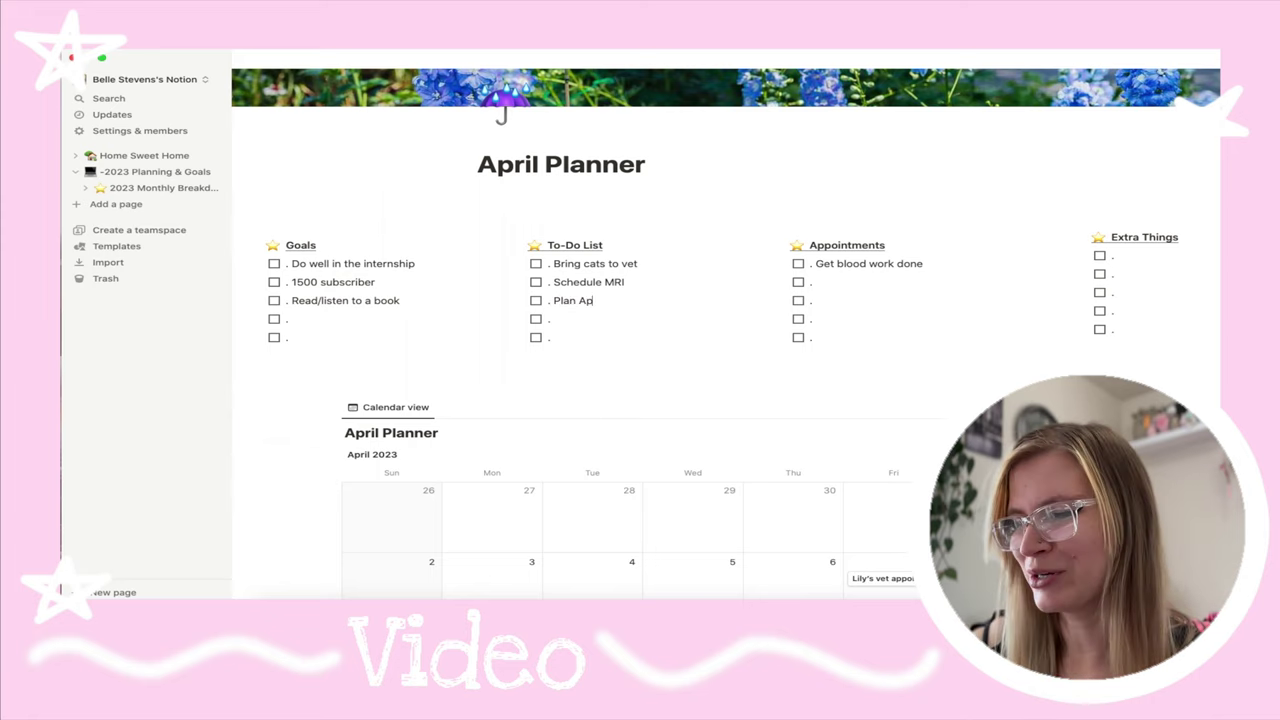
pyautogui.click(604, 320)
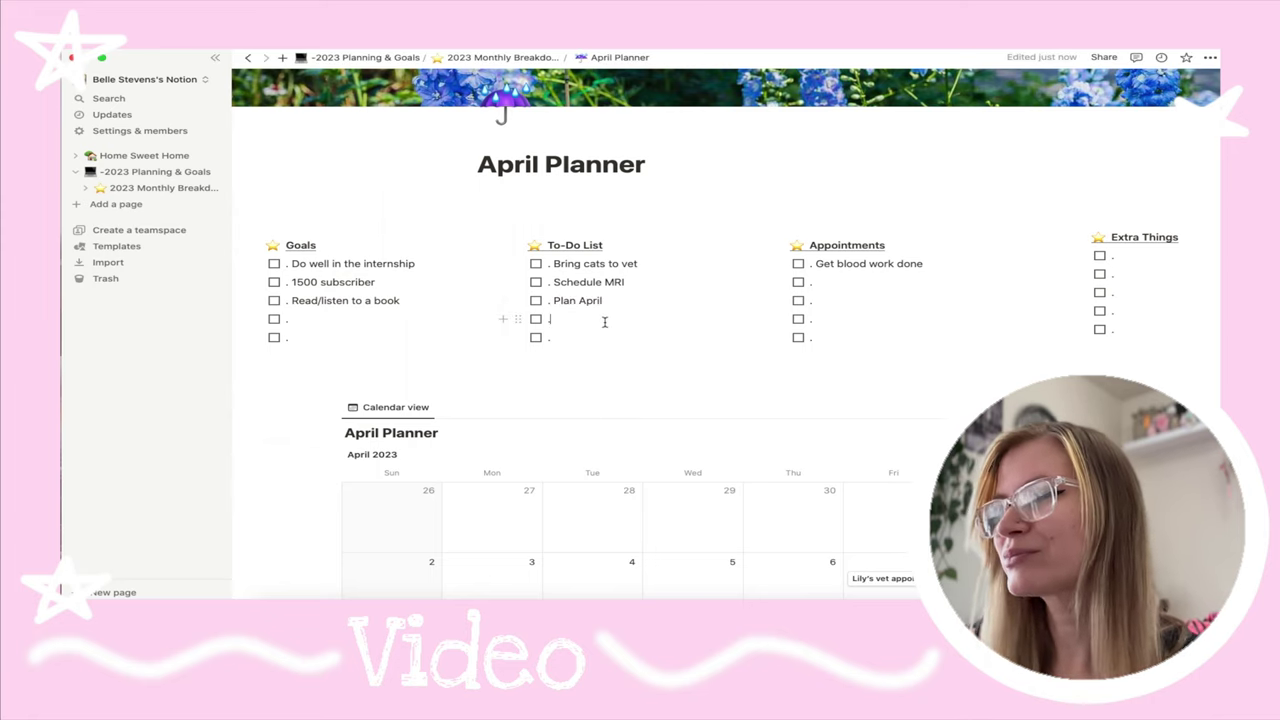
pyautogui.write('Plans')
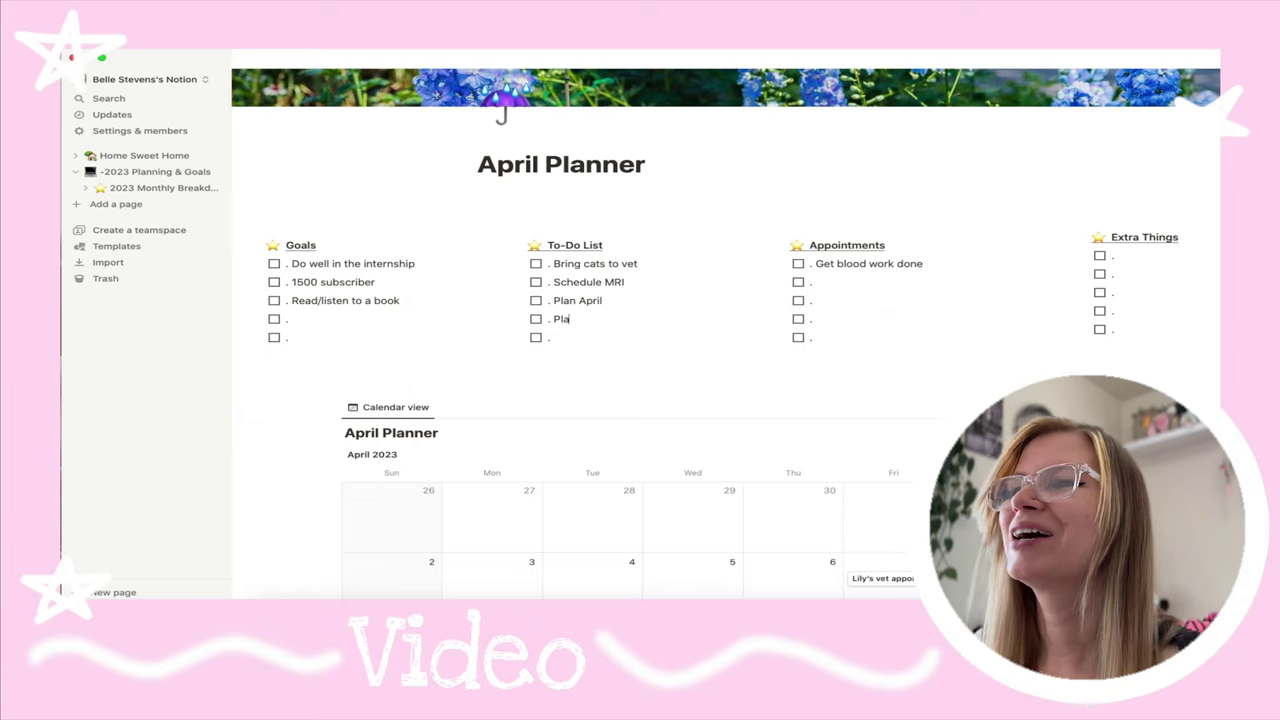
pyautogui.press('BackSpace')
pyautogui.press('BackSpace')
pyautogui.write('video')
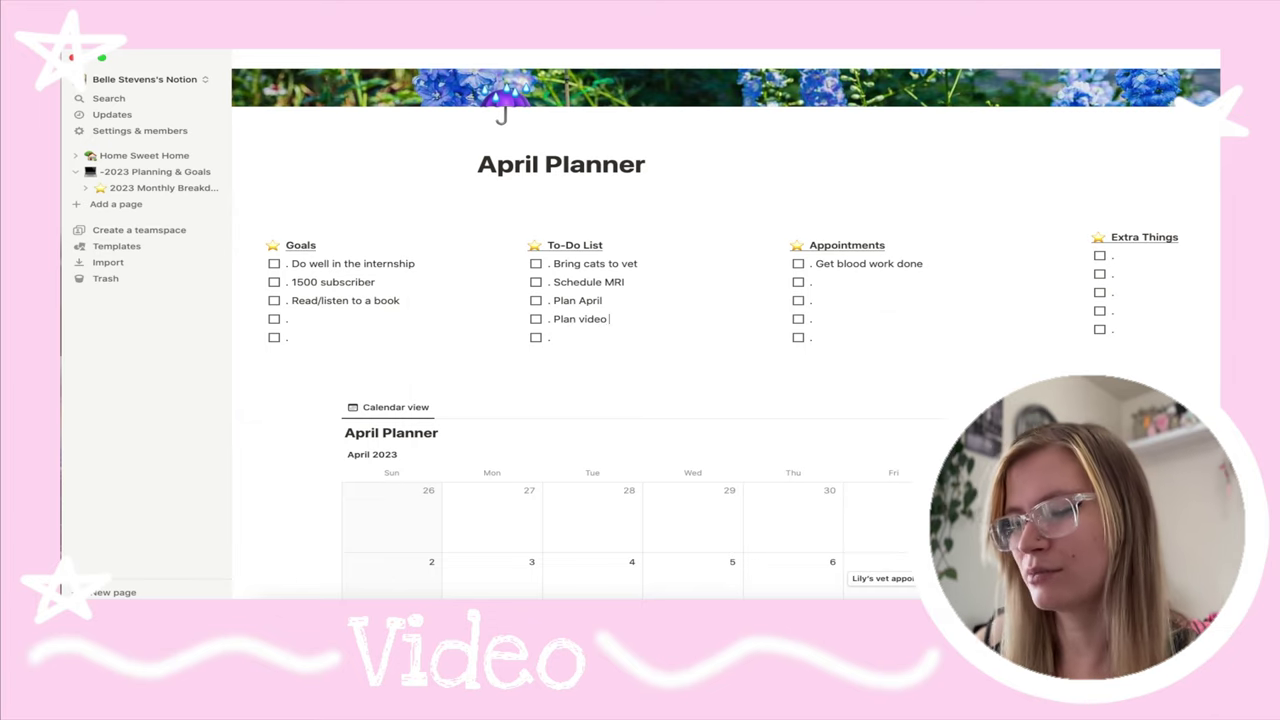
pyautogui.write(' for this month')
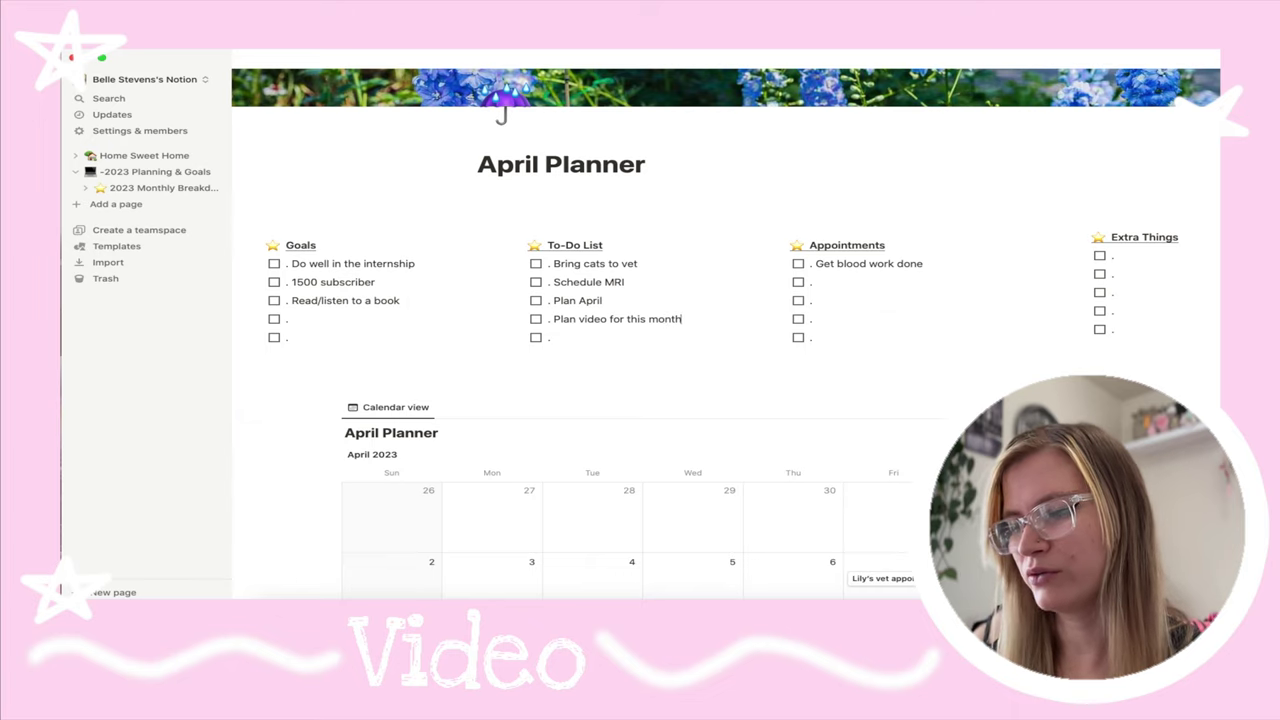
pyautogui.click(614, 343)
pyautogui.press('Return')
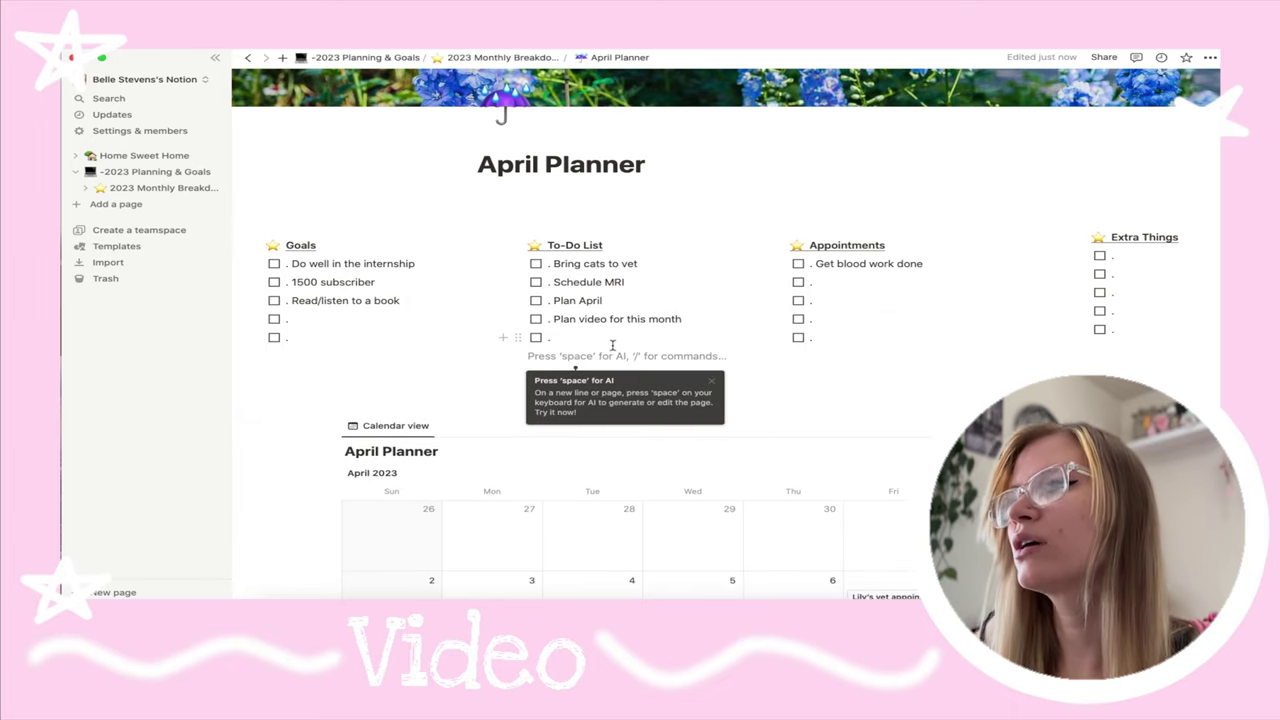
pyautogui.click(611, 342)
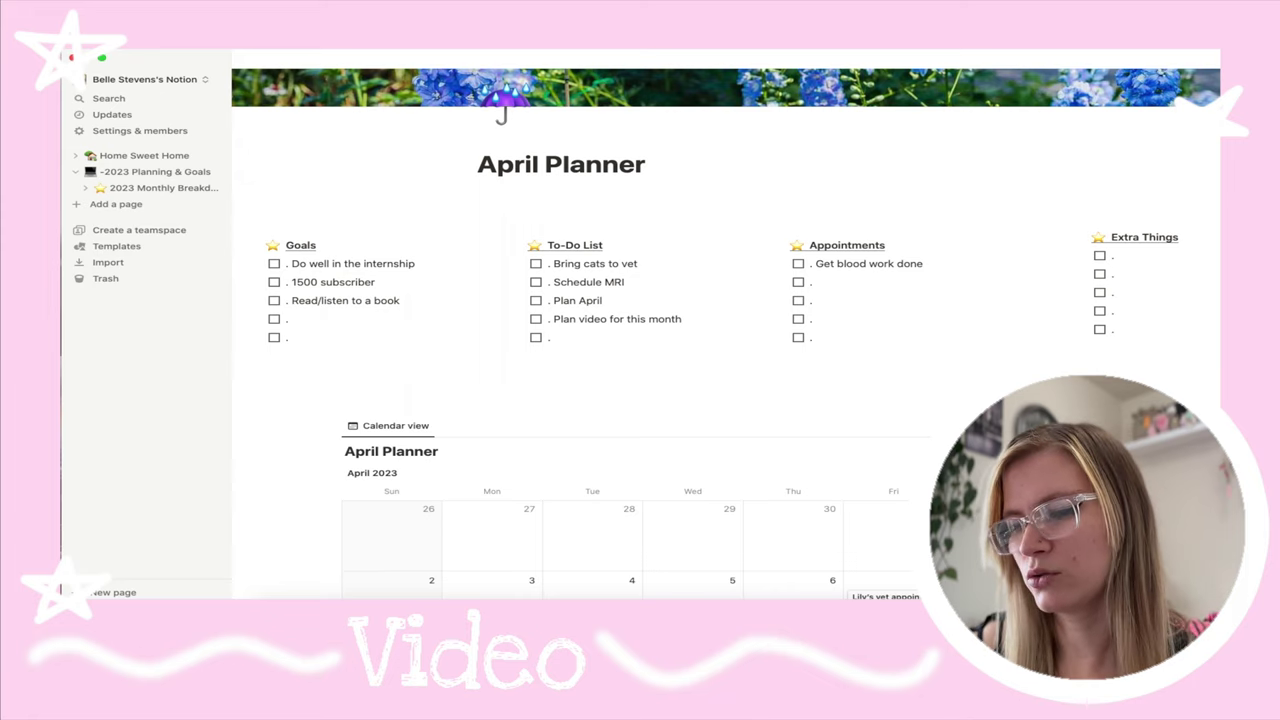
# - Add 'MRI' as the second Appointments item, below 'Get blood work done'
pyautogui.click(875, 289)
pyautogui.write('MRI')
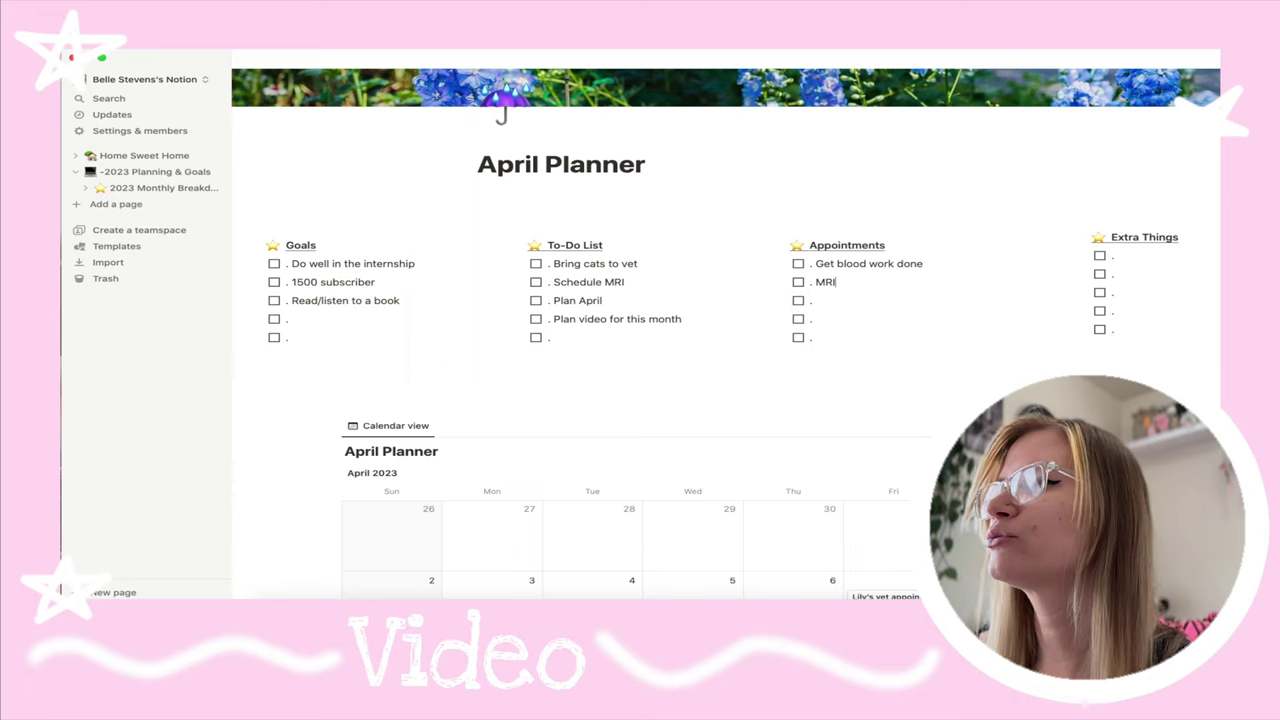
pyautogui.click(894, 304)
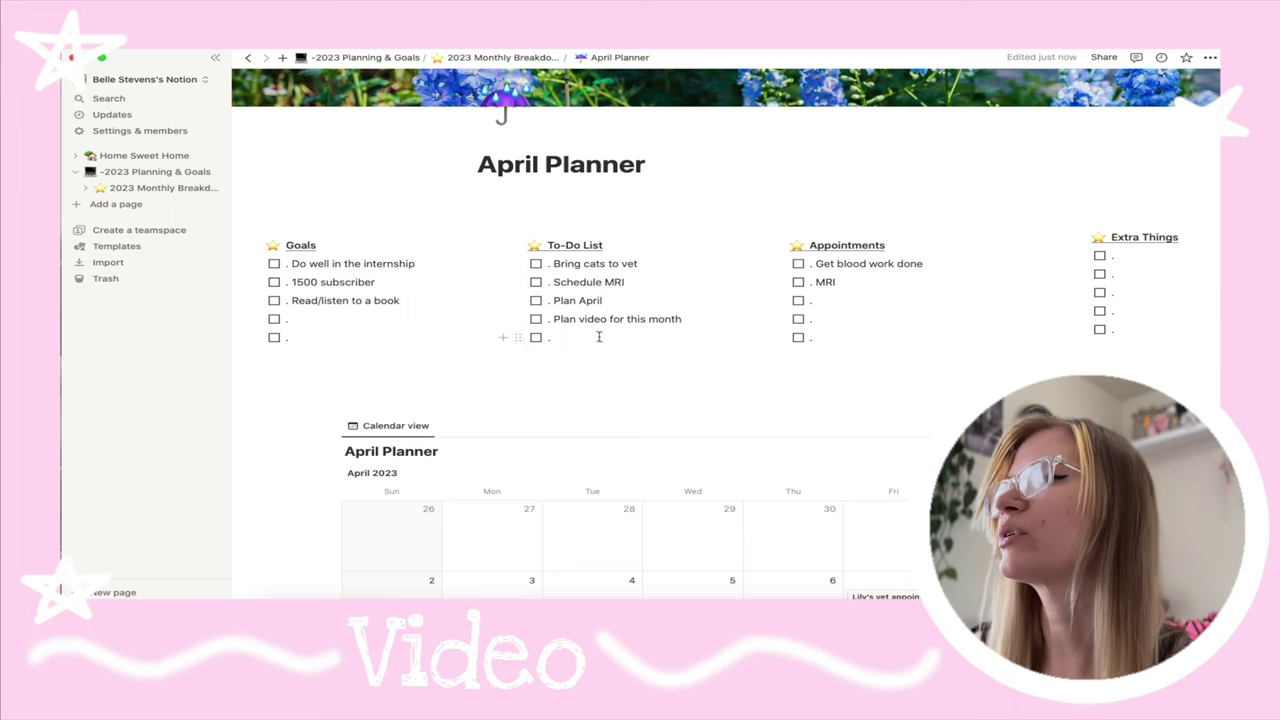
pyautogui.scroll(-2, 806, 337)
pyautogui.scroll(4, 806, 337)
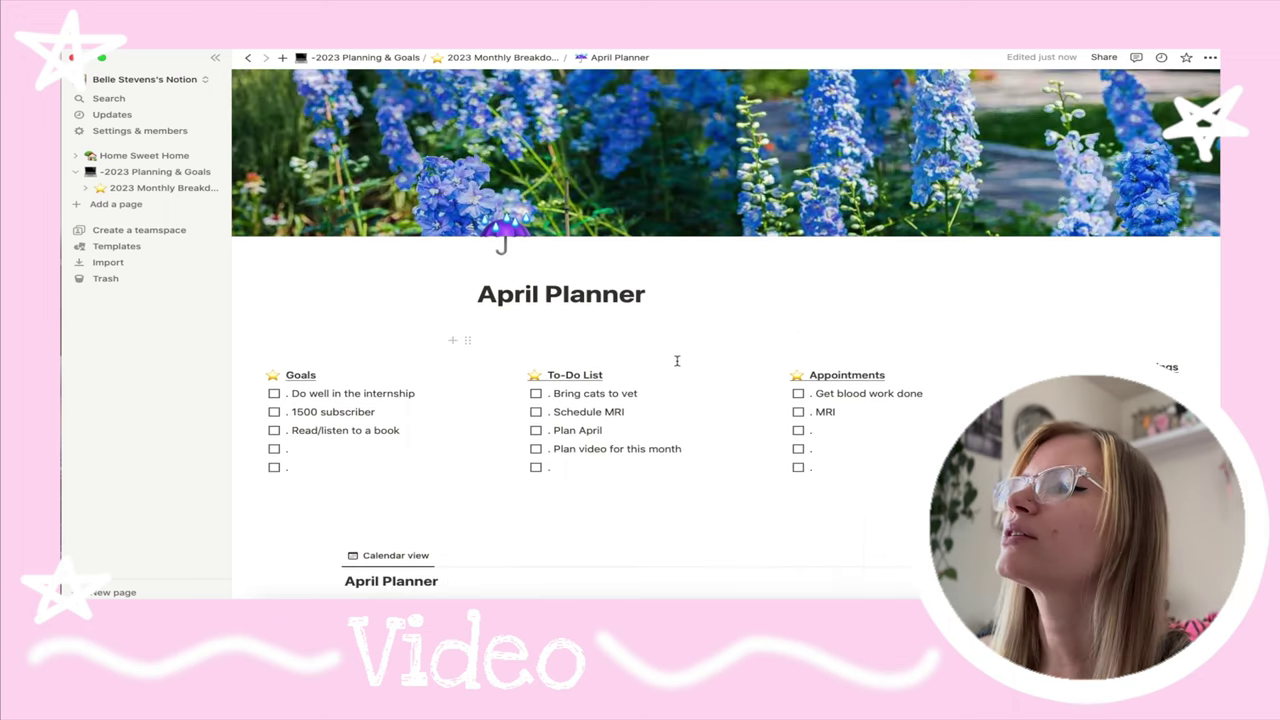
pyautogui.scroll(-3, 674, 357)
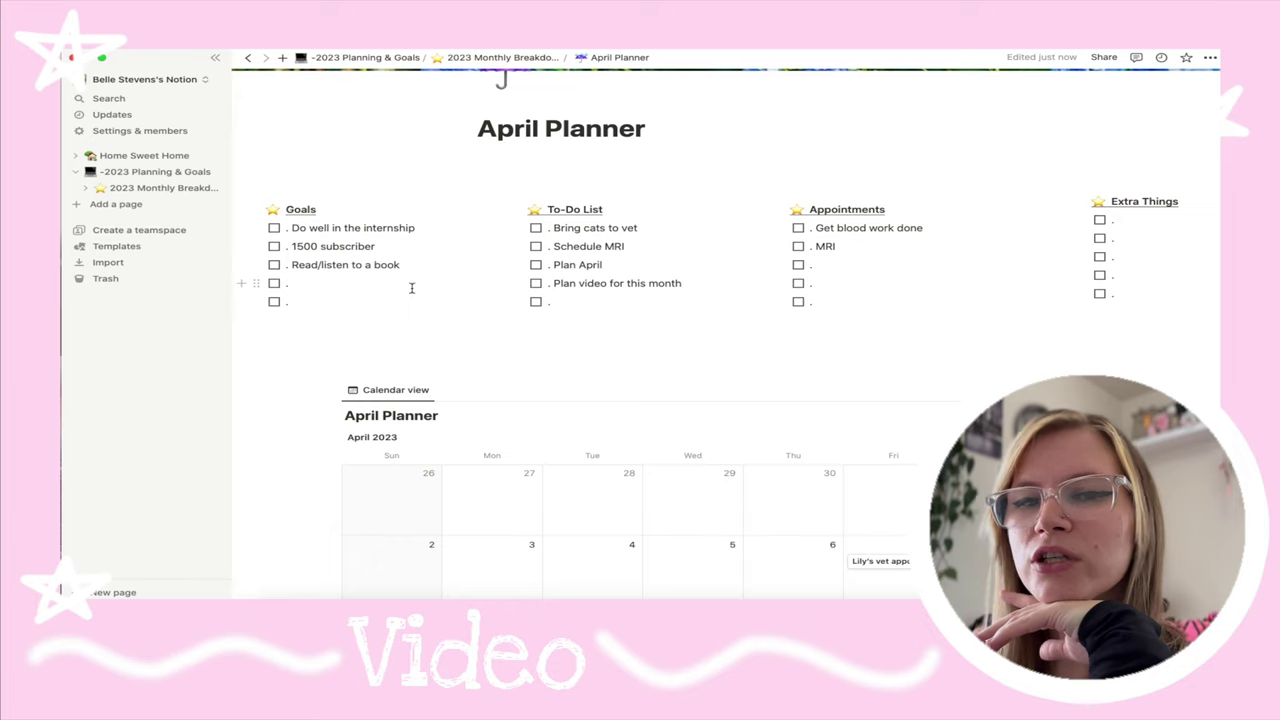
# - Fill the fifth To-Do row with 'Pet CATS!!!!'
pyautogui.click(605, 309)
pyautogui.write('Pet Ca')
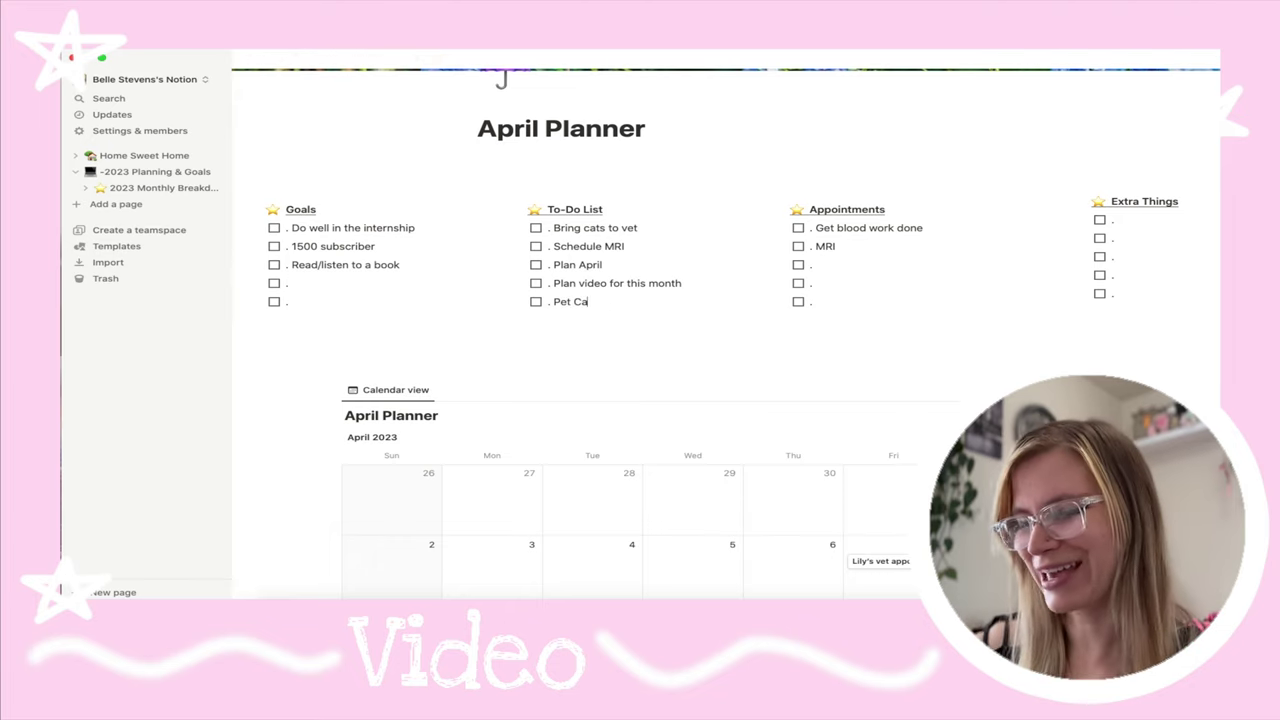
pyautogui.press('BackSpace')
pyautogui.write('ATS!!!!')
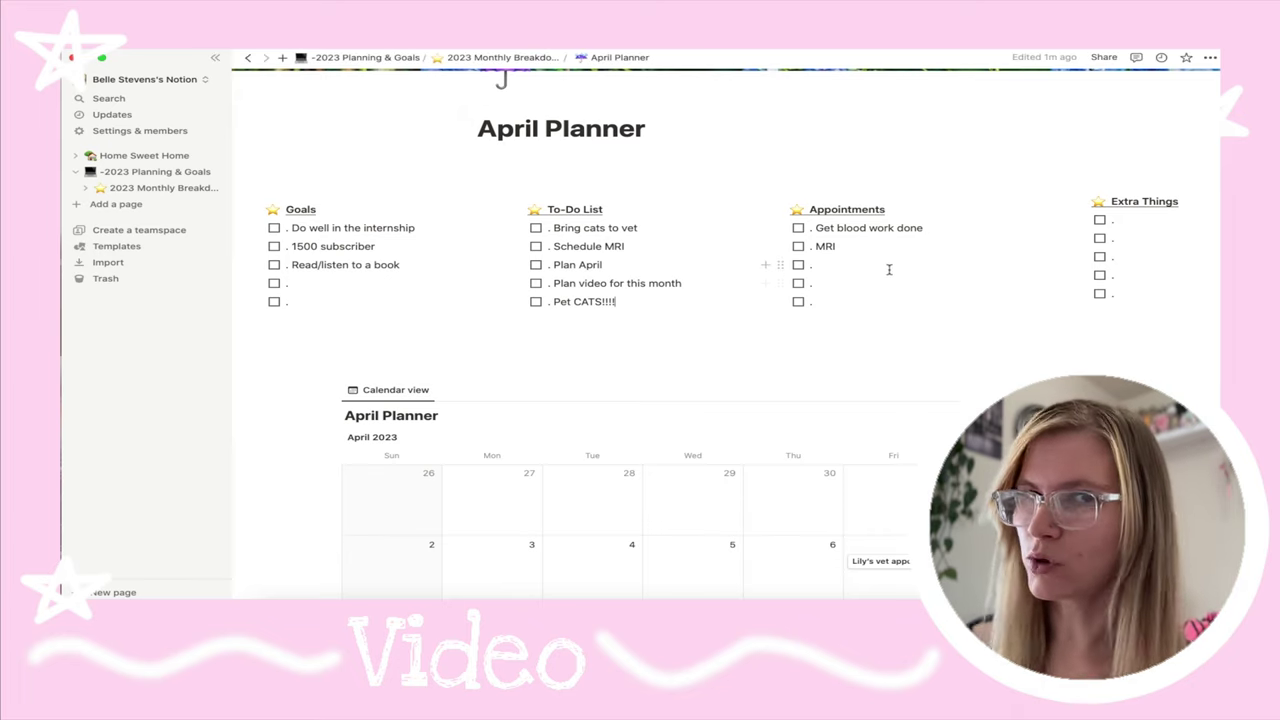
pyautogui.click(419, 290)
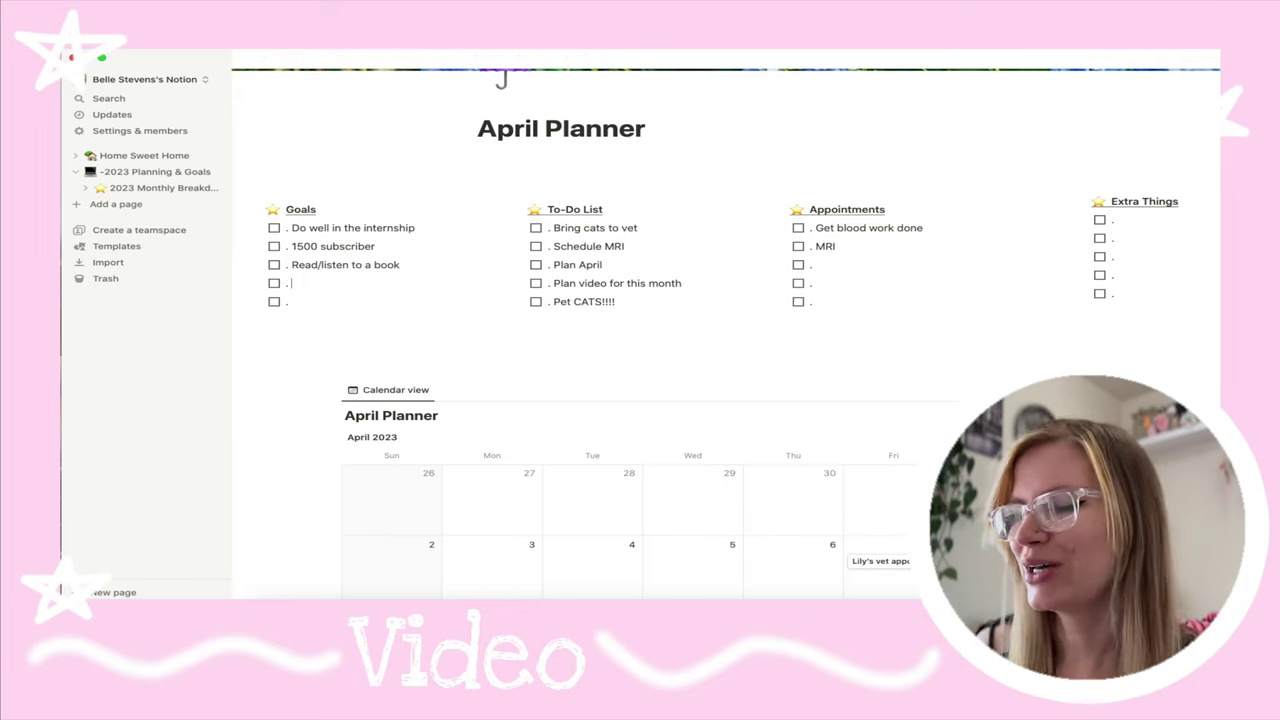
# - Add 'Go to the gym once a week' as the fourth Goals item, accepting the 'a week' fix
pyautogui.write('Go')
pyautogui.press('BackSpace')
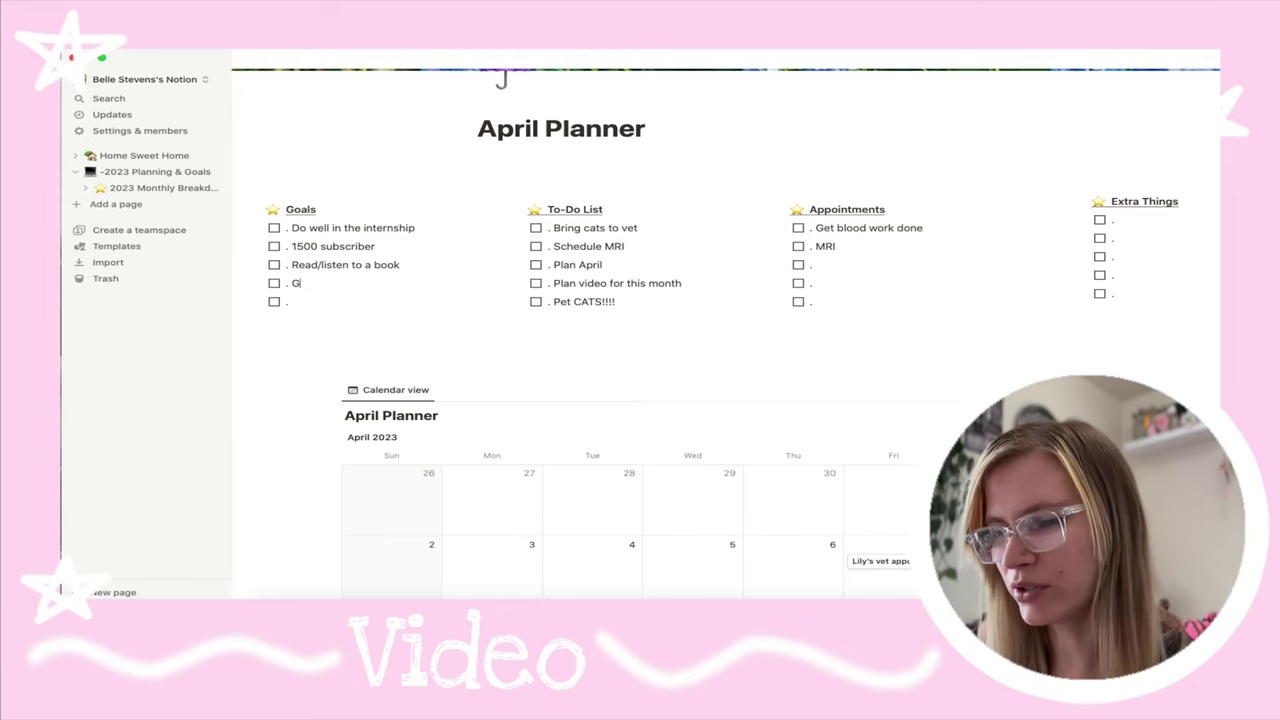
pyautogui.write('o to the d')
pyautogui.press('BackSpace')
pyautogui.write('gym')
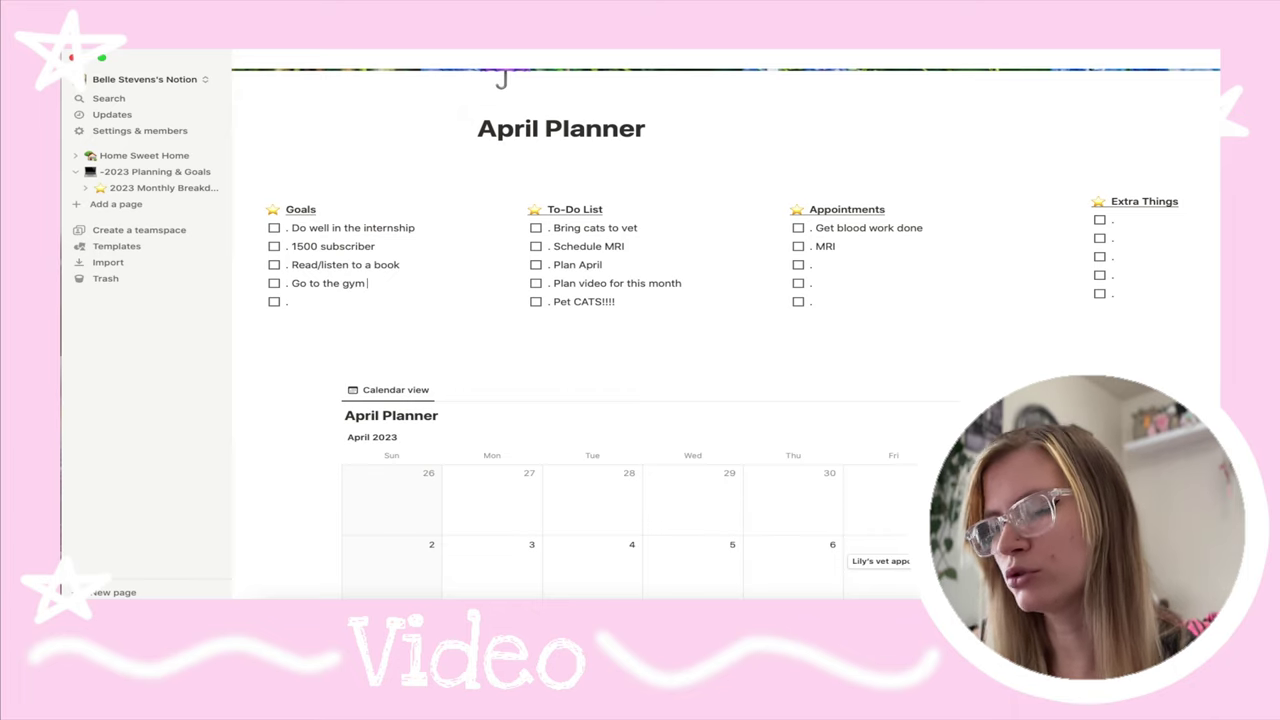
pyautogui.write(' once week')
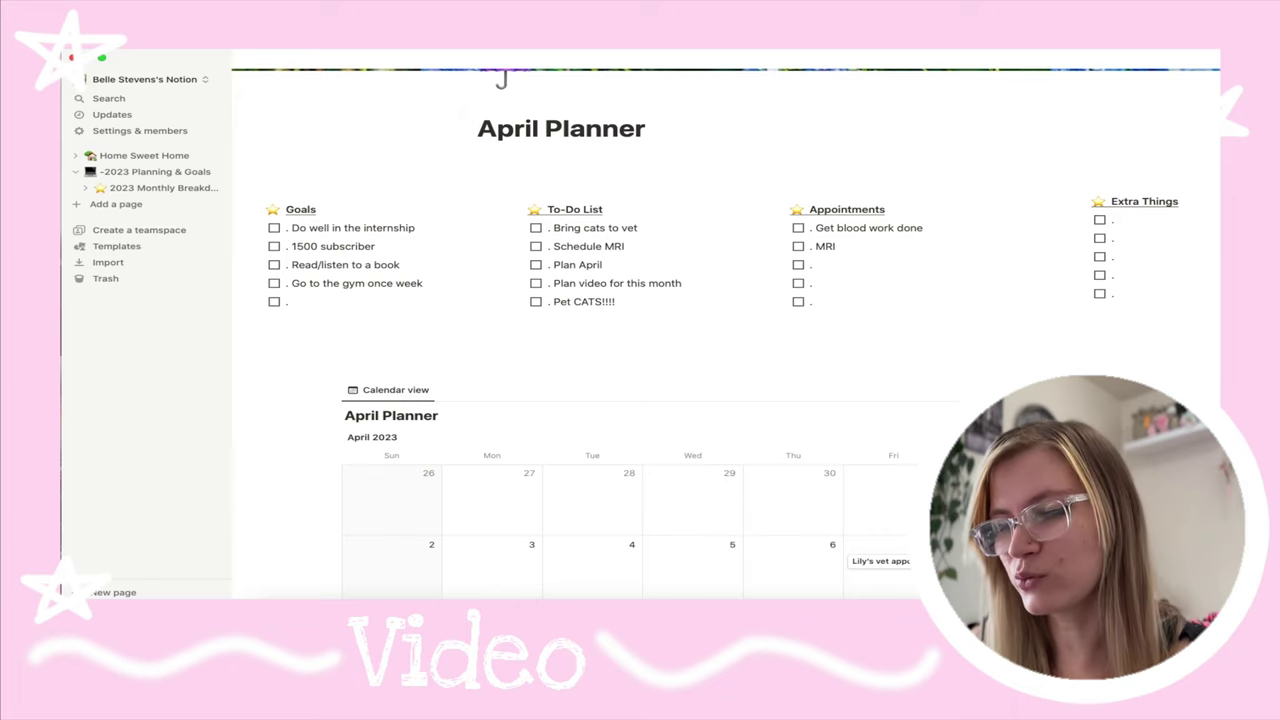
pyautogui.click(367, 298)
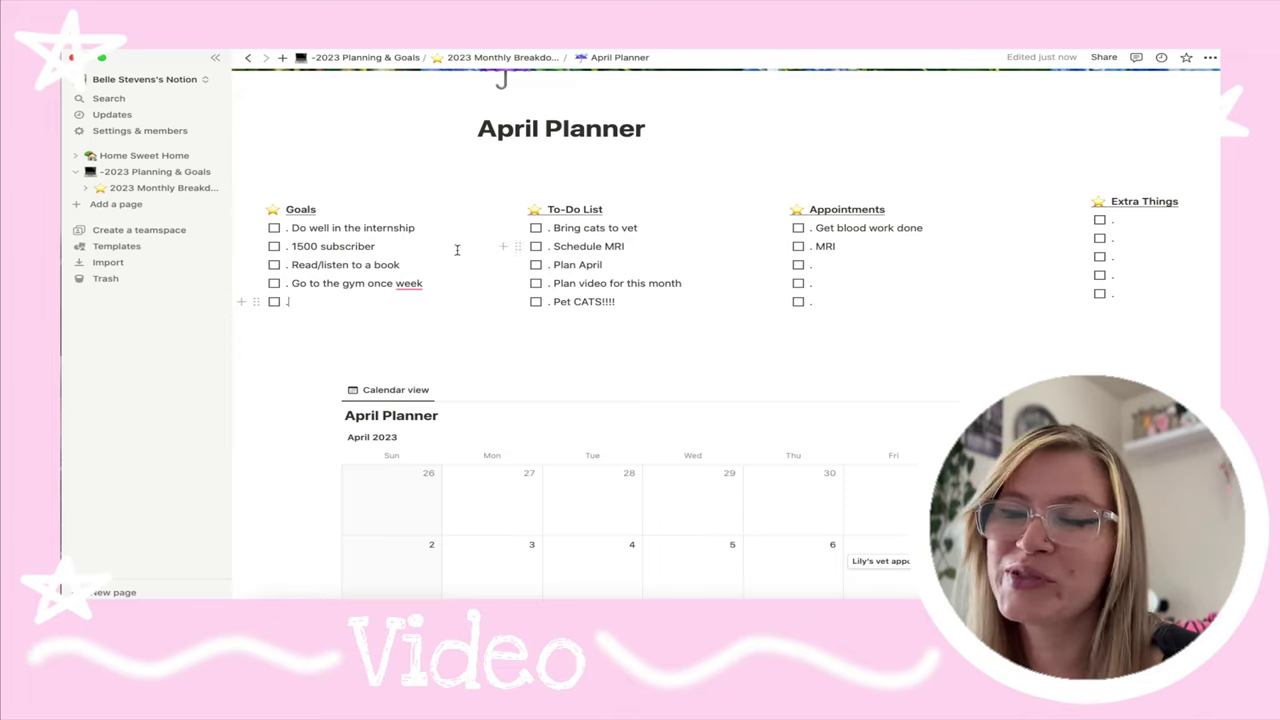
pyautogui.moveTo(414, 285)
pyautogui.click(418, 318)
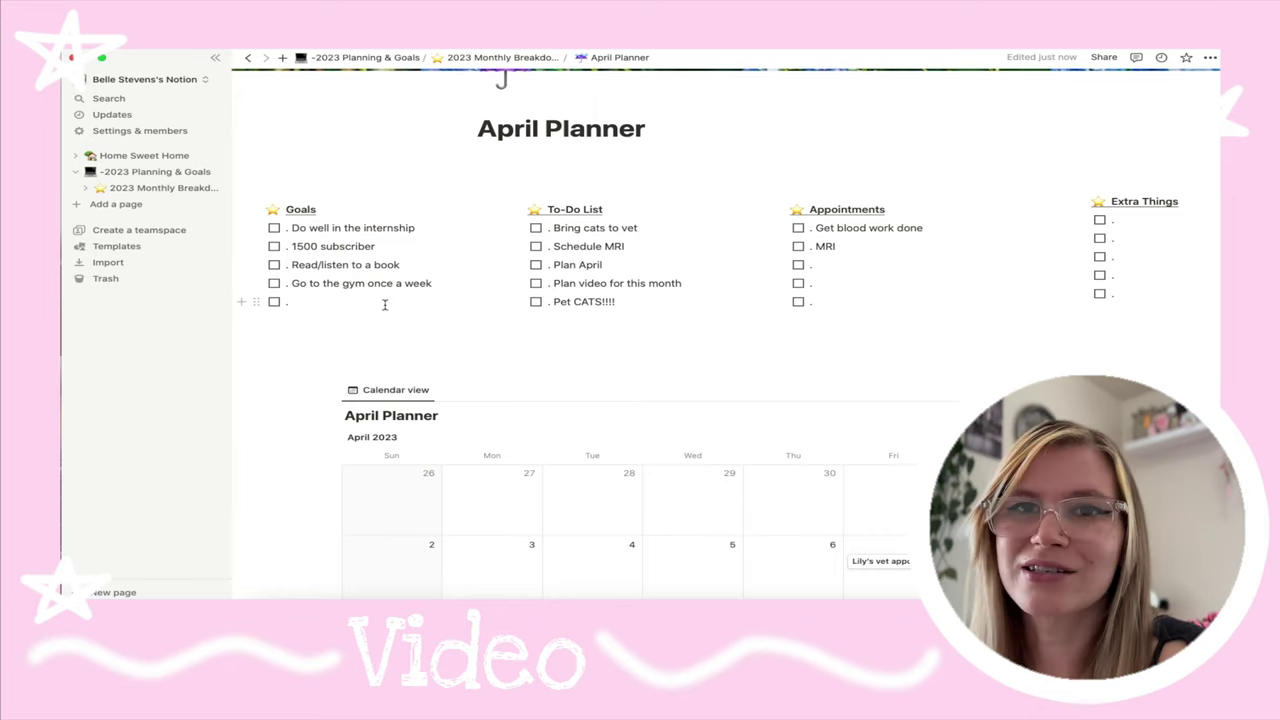
pyautogui.click(863, 267)
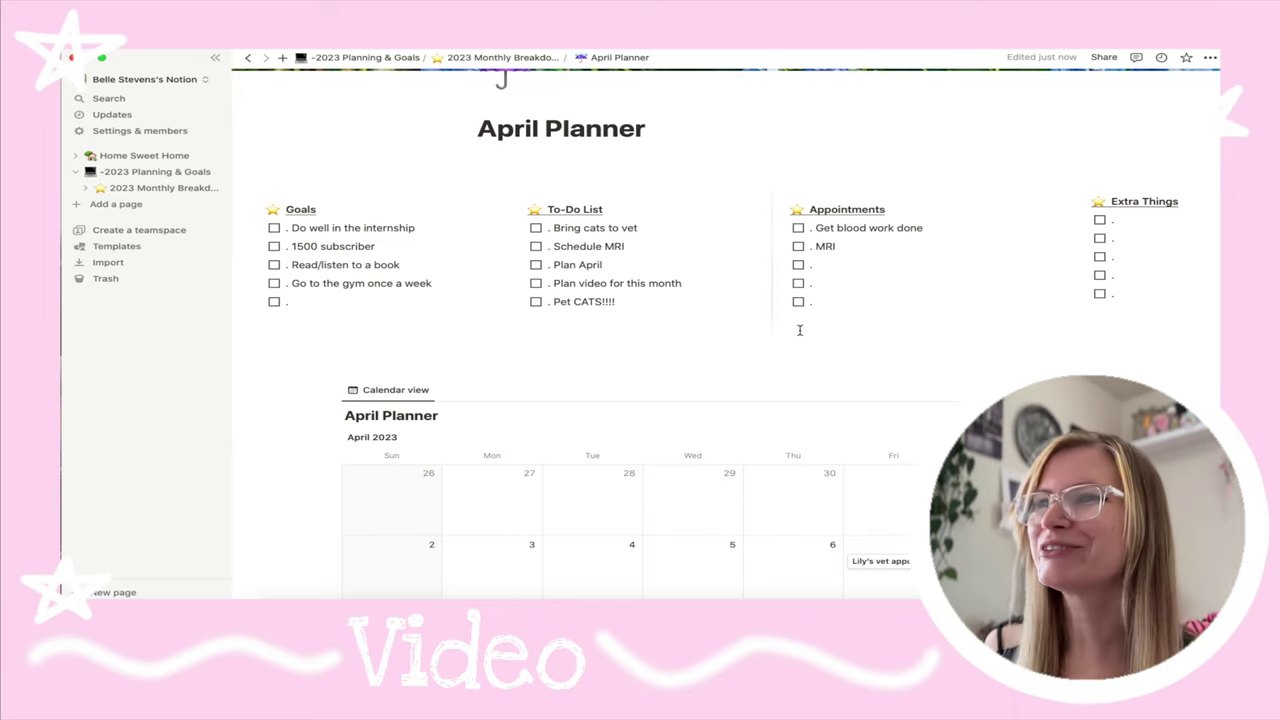
pyautogui.scroll(-5, 800, 334)
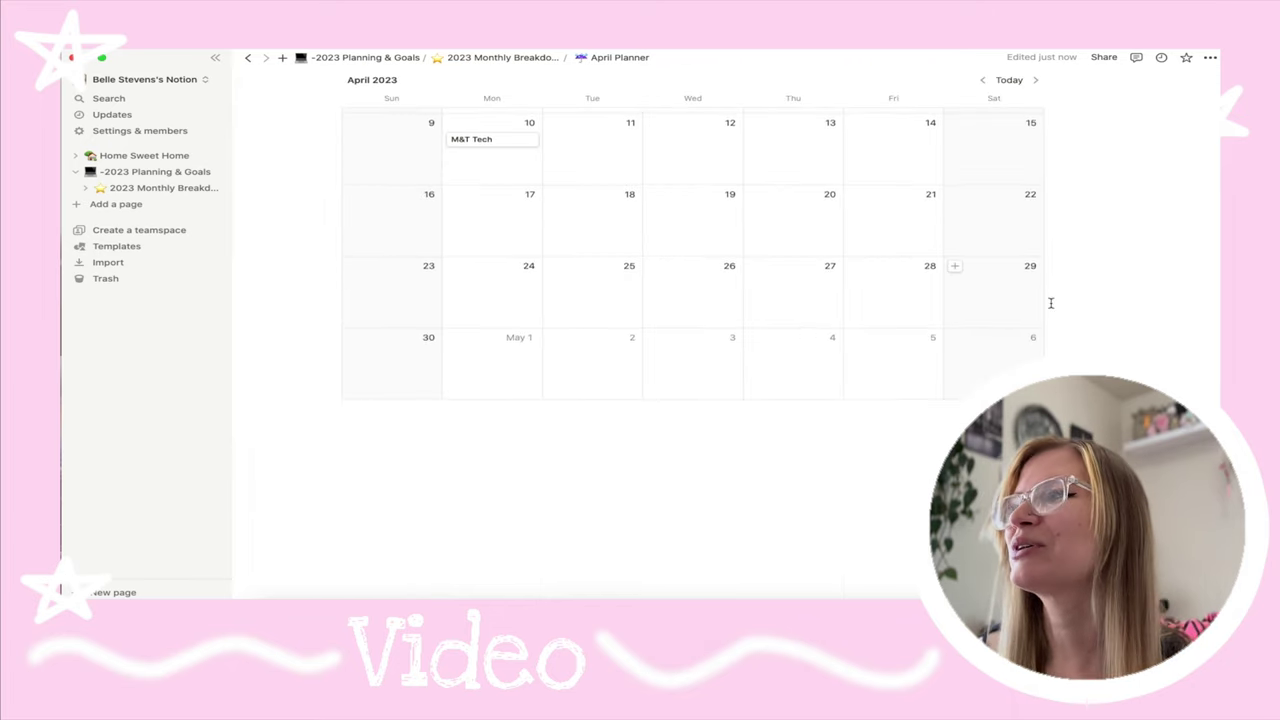
pyautogui.scroll(5, 1046, 306)
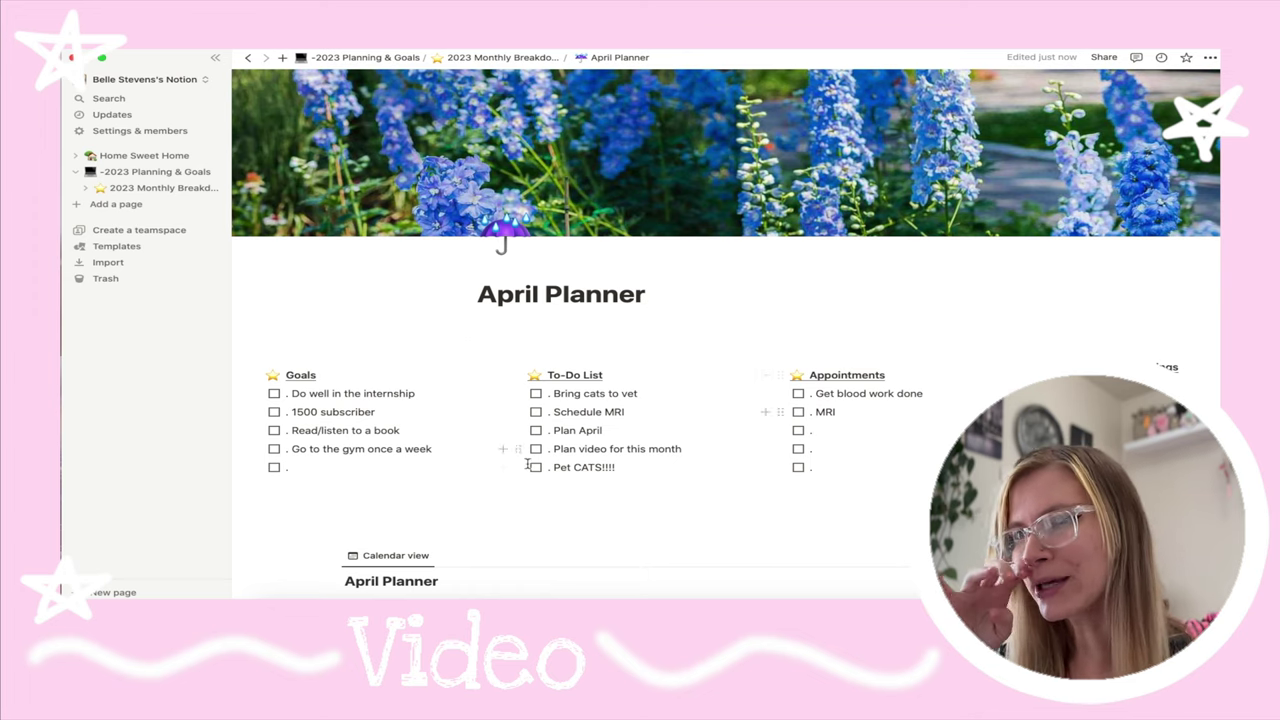
# - Remove the extra empty line and enter 'Do hackathon' as the fifth Goals item
pyautogui.click(418, 476)
pyautogui.press('BackSpace')
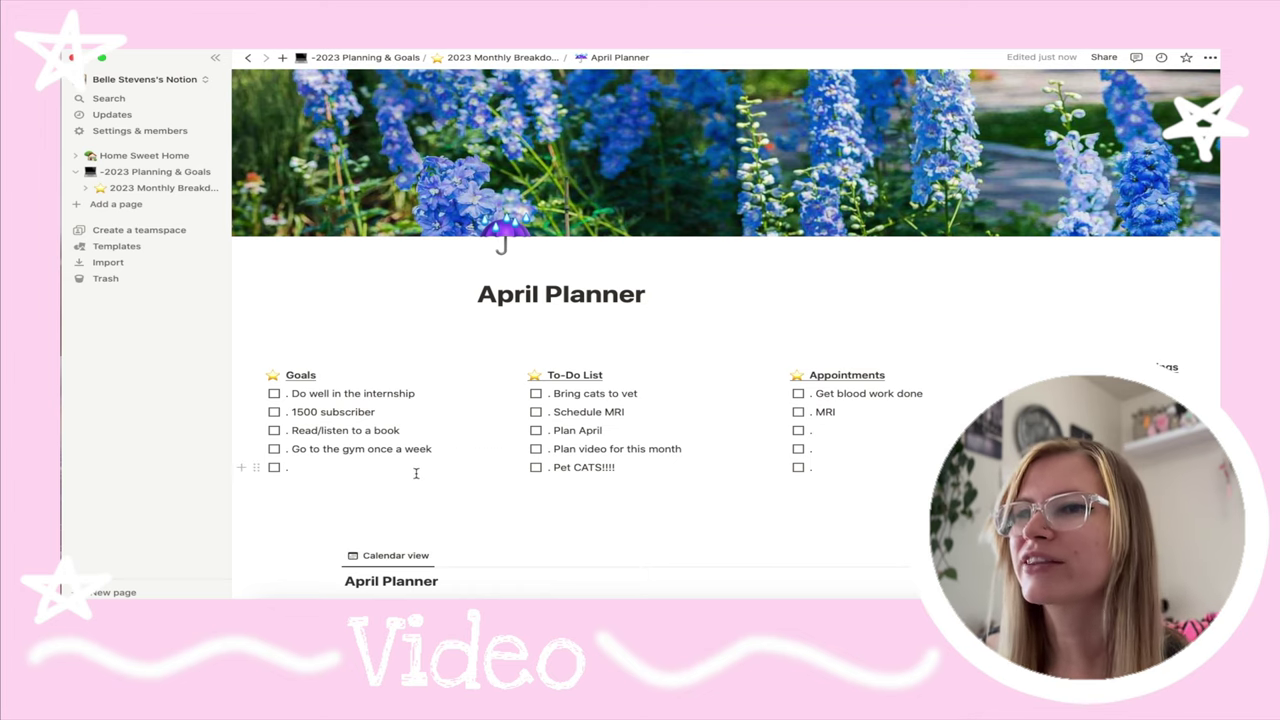
pyautogui.write('Do')
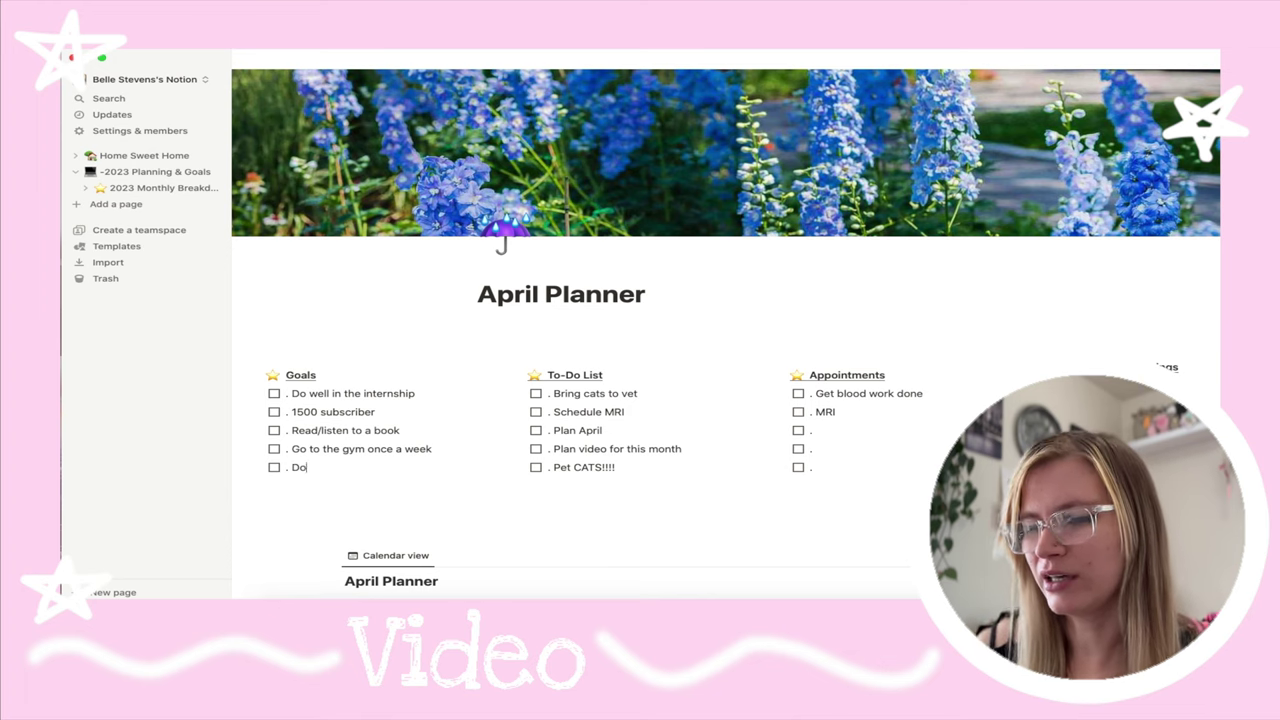
pyautogui.write(' hackathon')
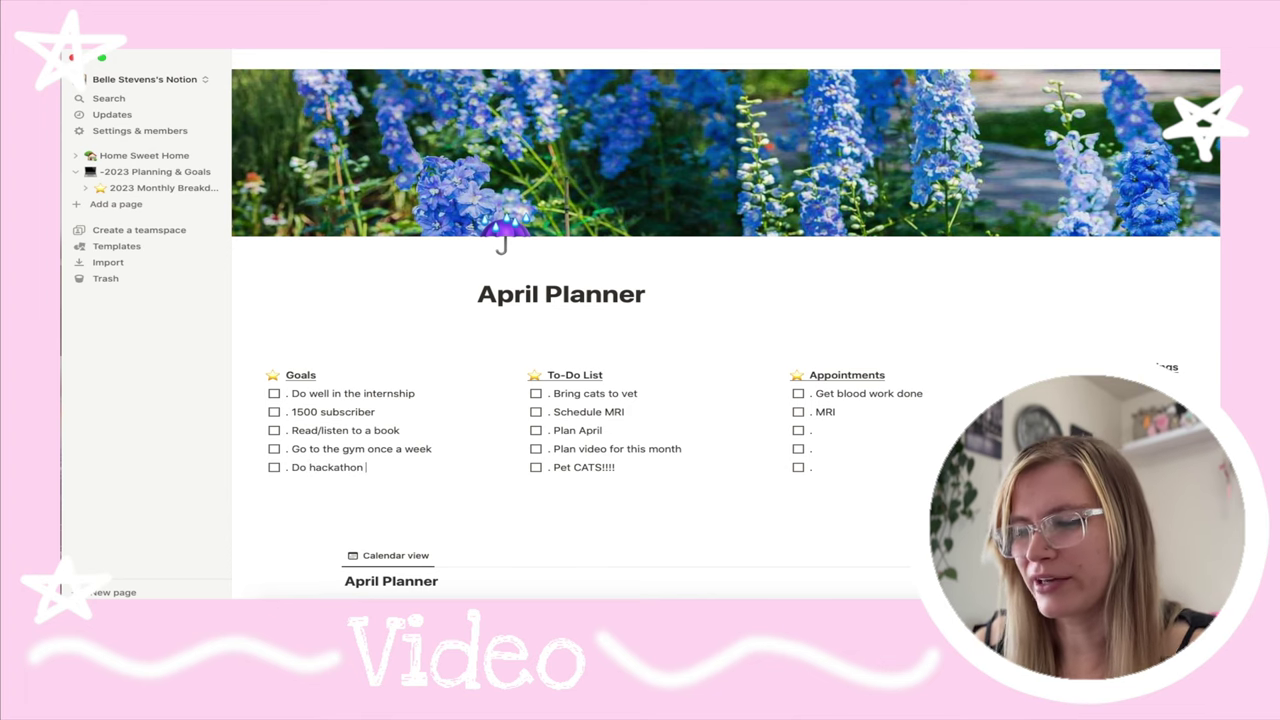